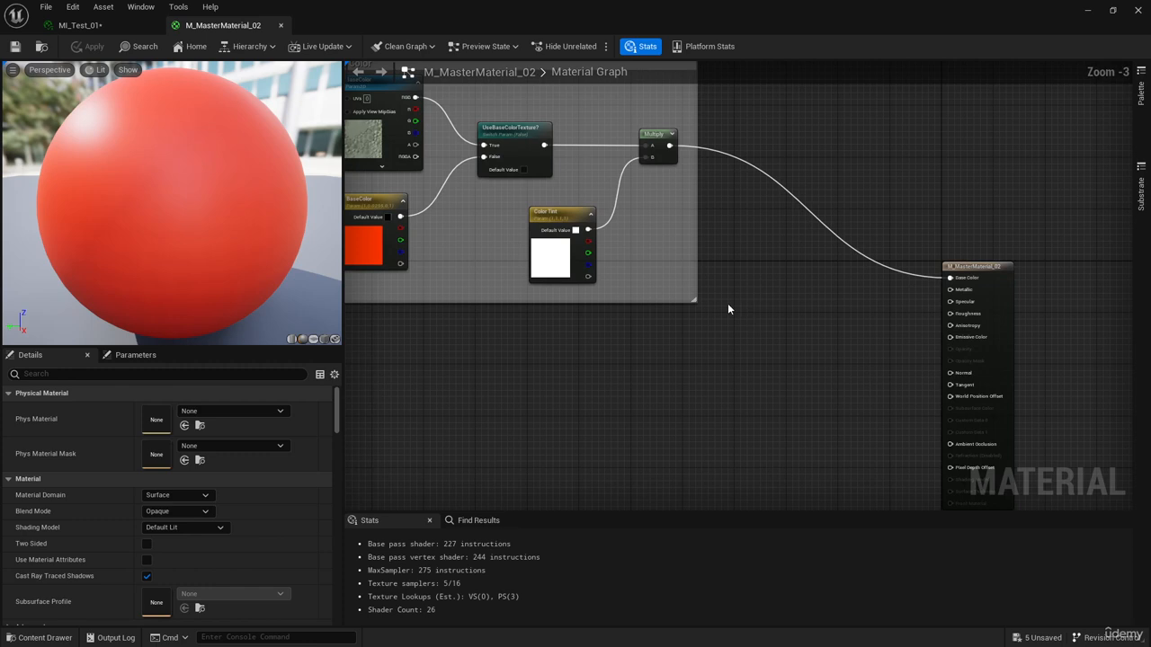
- Add two Constant nodes with value 0 and connect them to the material's Metallic and Roughness inputs
right_click_drag(622, 309, 648, 305)
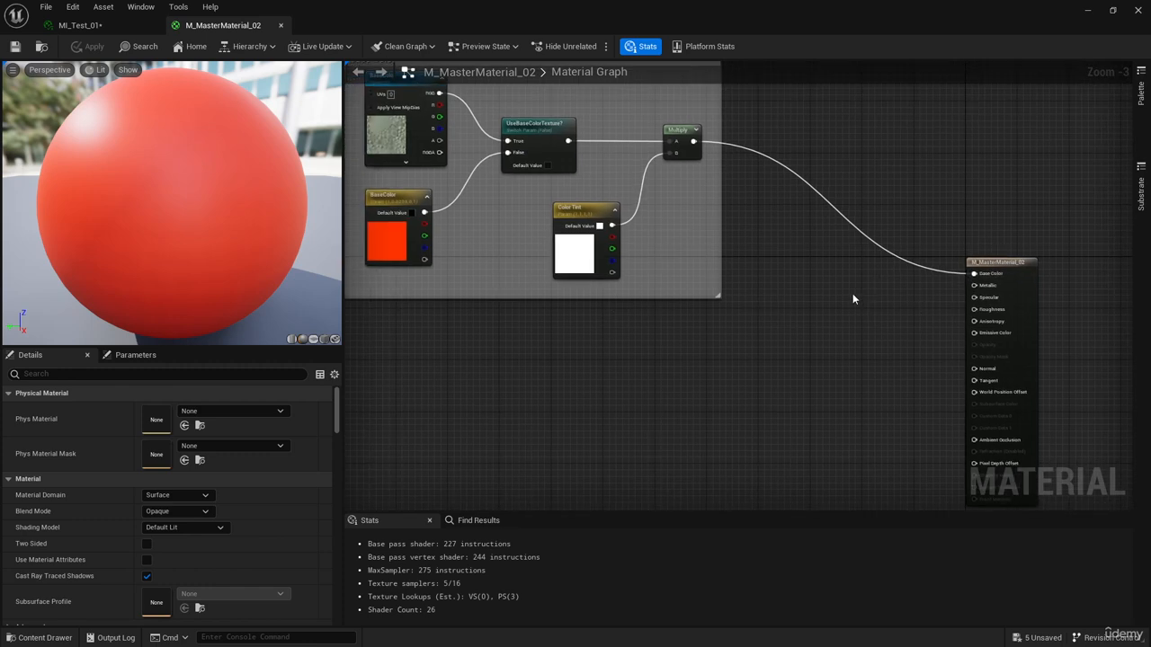
right_click_drag(852, 294, 655, 264)
scroll(644, 263, "up", 1)
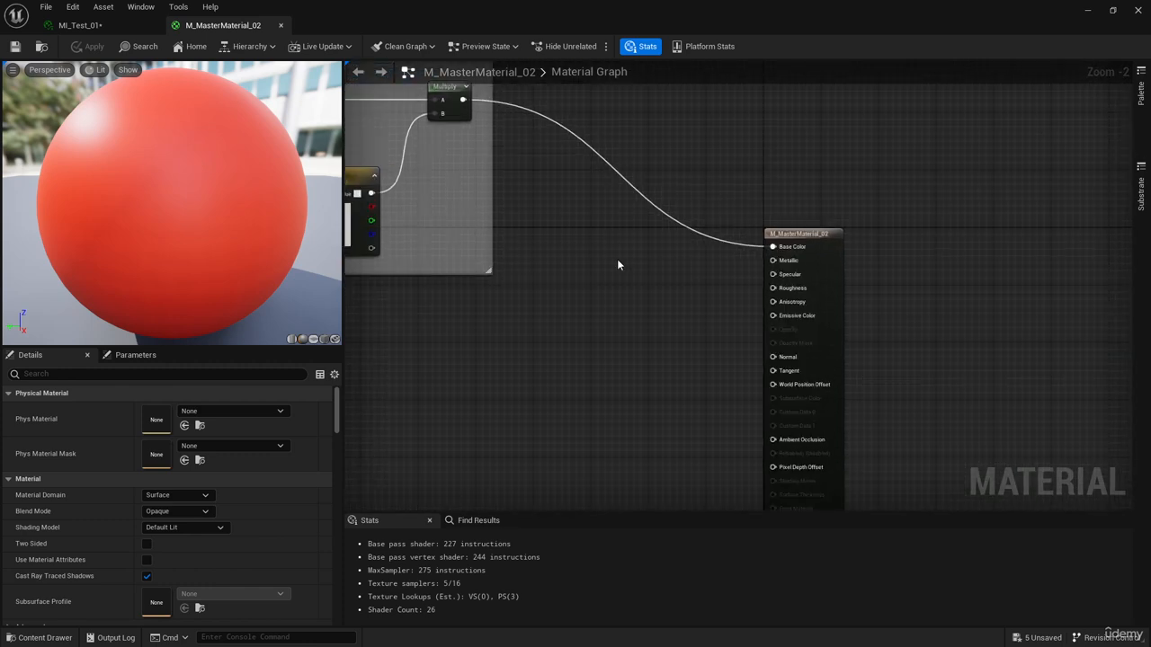
left_click(617, 259)
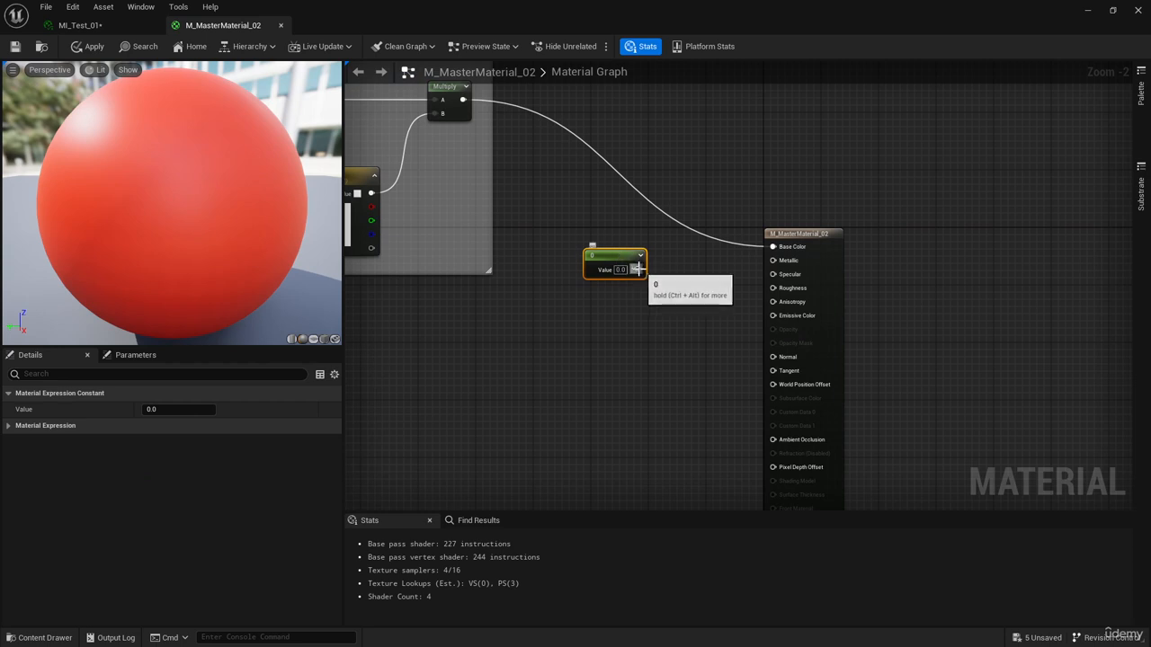
left_click_drag(637, 268, 773, 260)
left_click(677, 299)
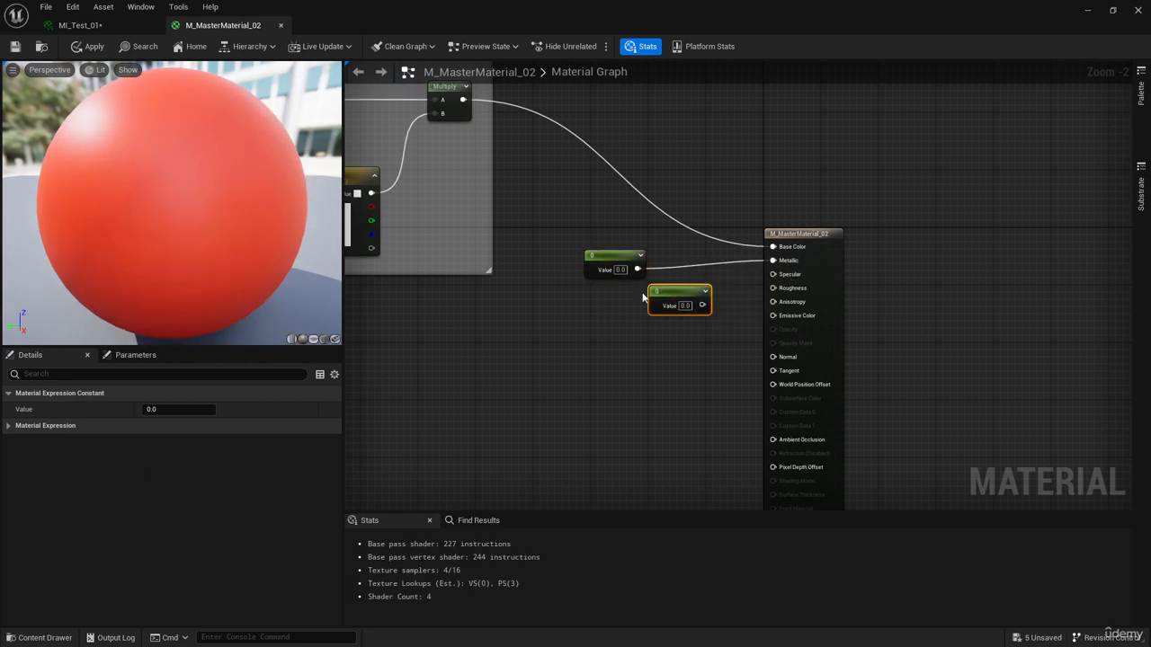
left_click_drag(669, 292, 773, 288)
right_click_drag(677, 329, 688, 286)
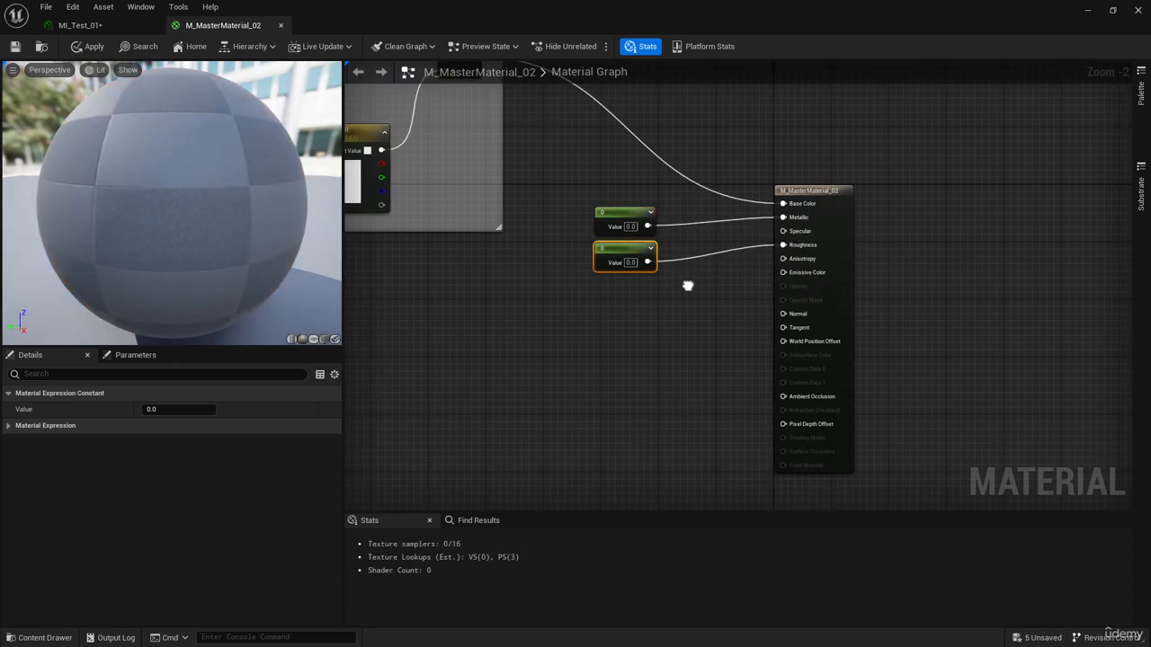
right_click(622, 213)
left_click(709, 216)
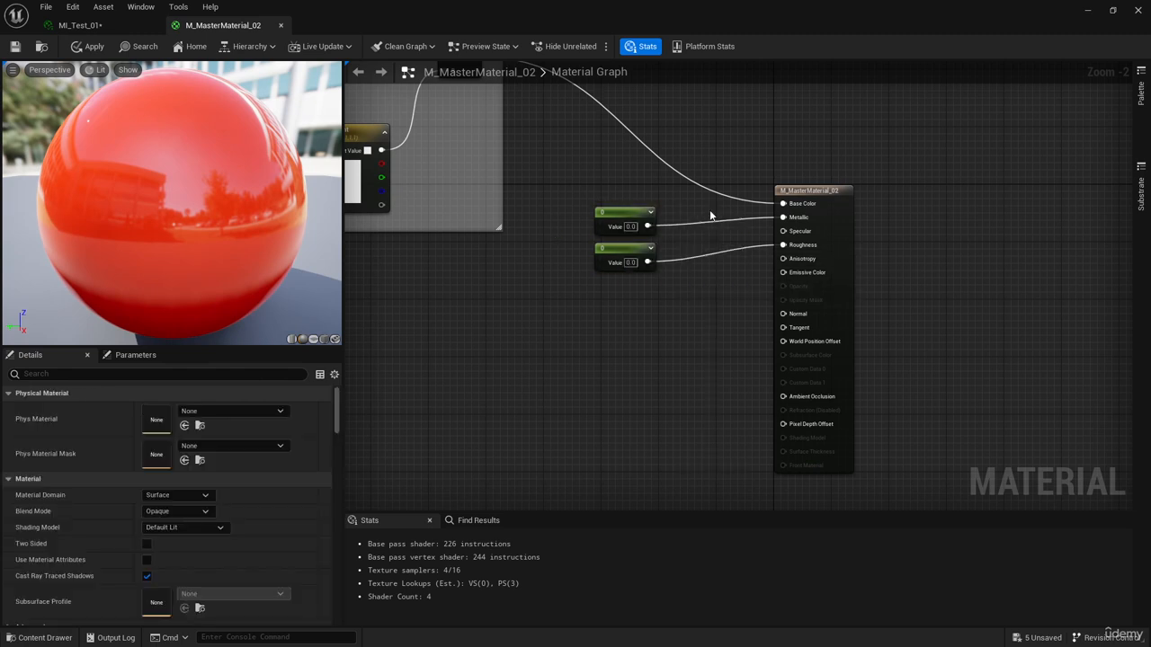
- Delete the two Constant nodes connected to Metallic and Roughness
right_click_drag(603, 295, 770, 312)
scroll(677, 329, "down", 1)
scroll(769, 317, "down", 1)
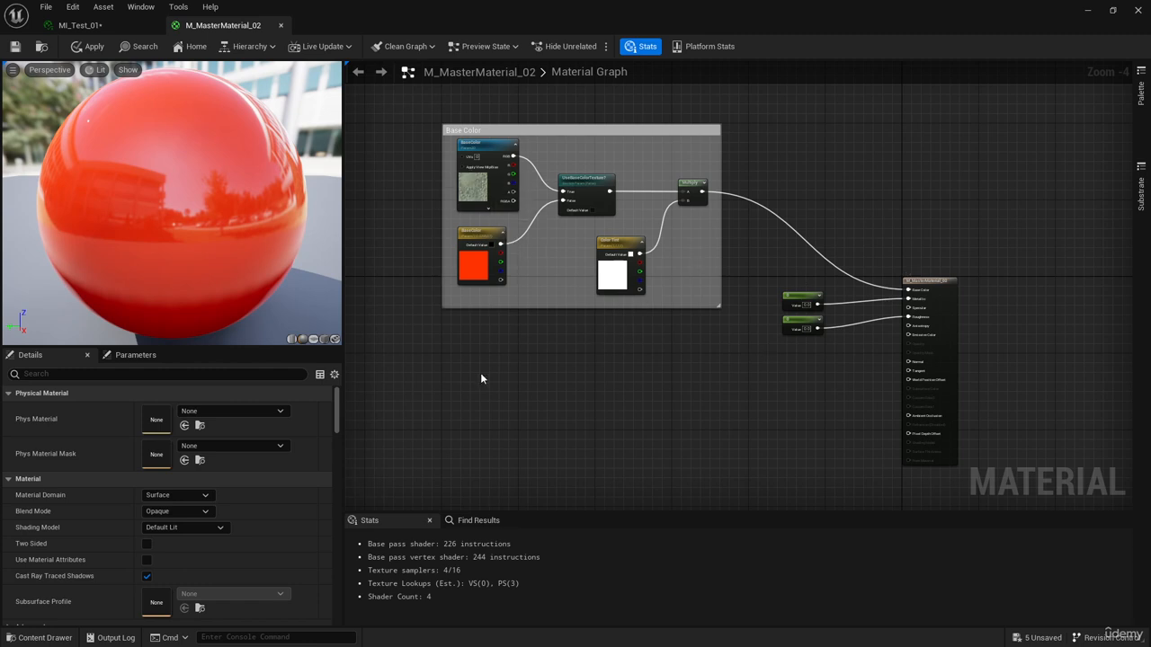
right_click_drag(572, 360, 549, 352)
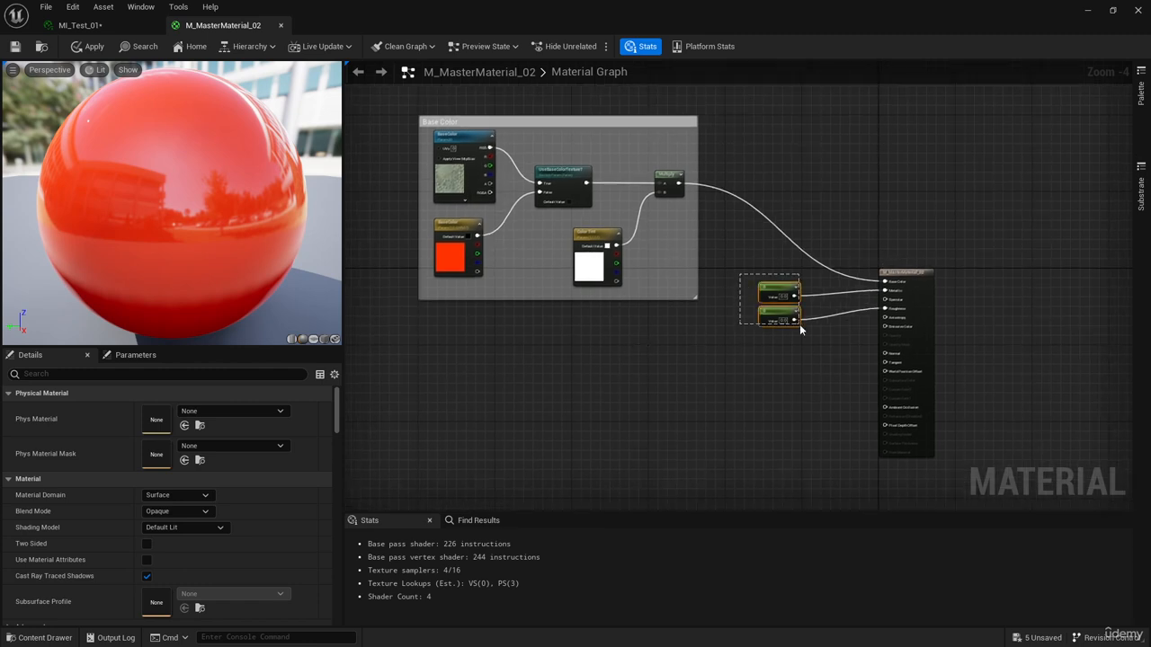
key("Delete")
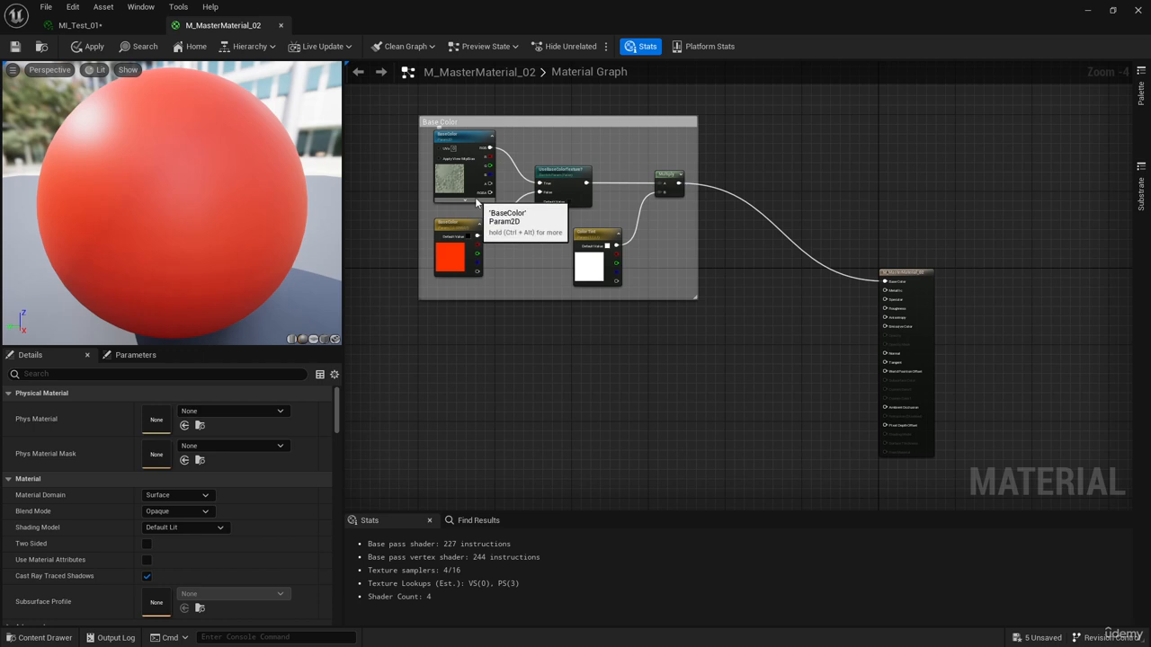
- Add a Texture Sample node and place it below the Base Color comment group
left_click(464, 137)
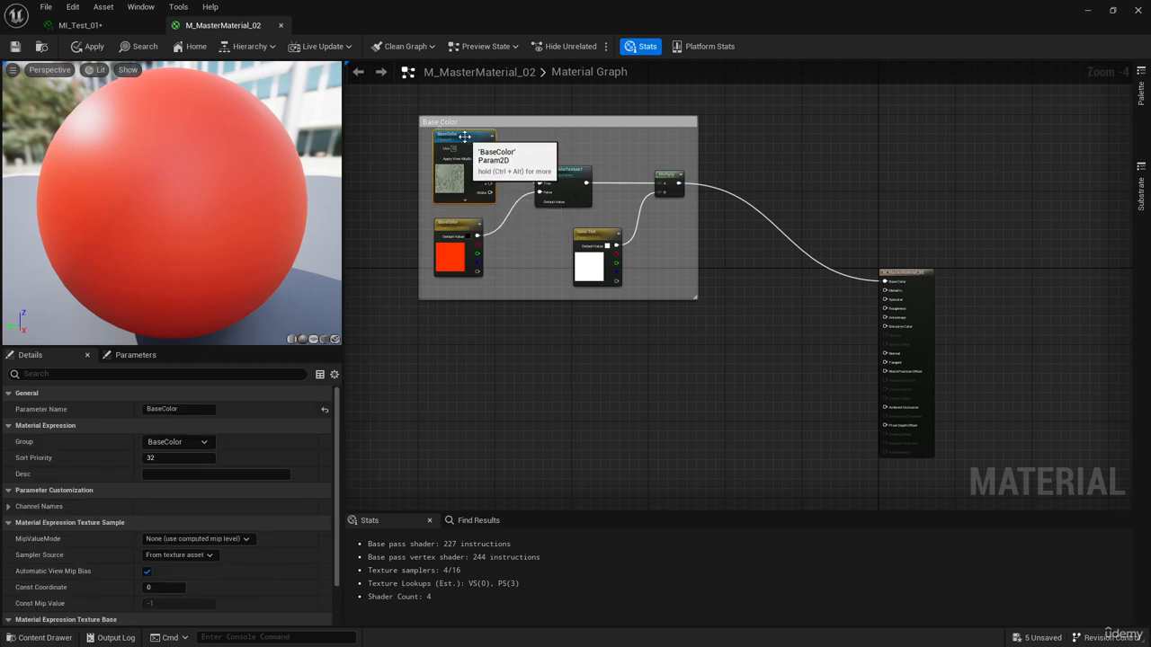
right_click_drag(466, 333, 475, 303)
right_click(475, 303)
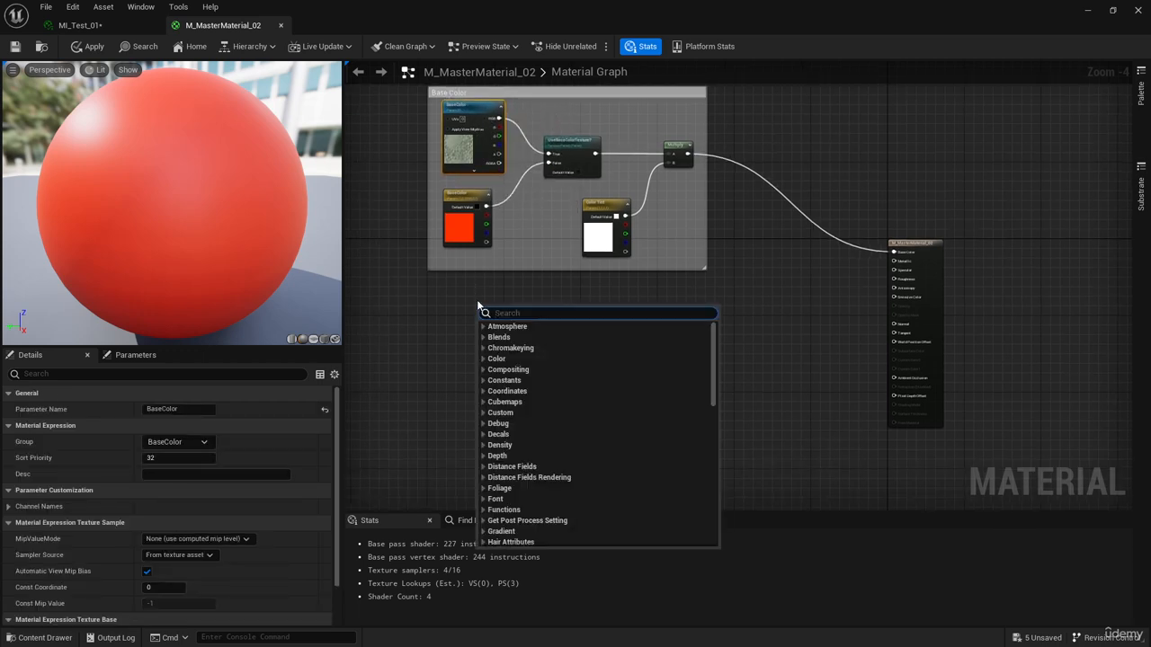
type("texture")
key("Return")
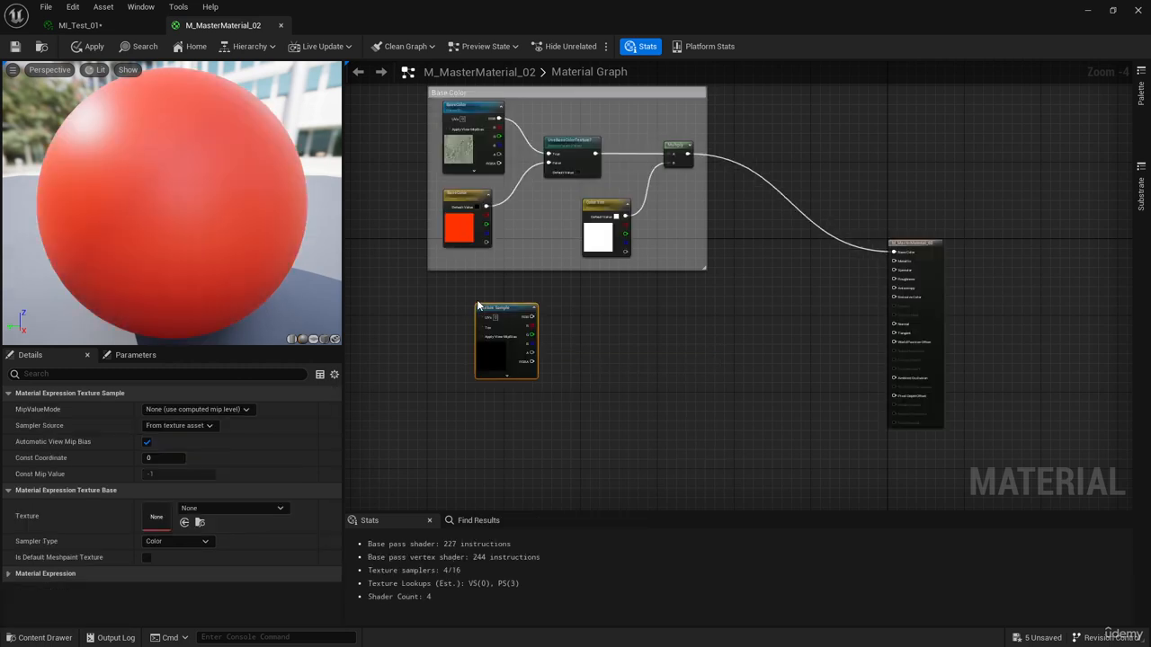
left_click_drag(478, 306, 440, 294)
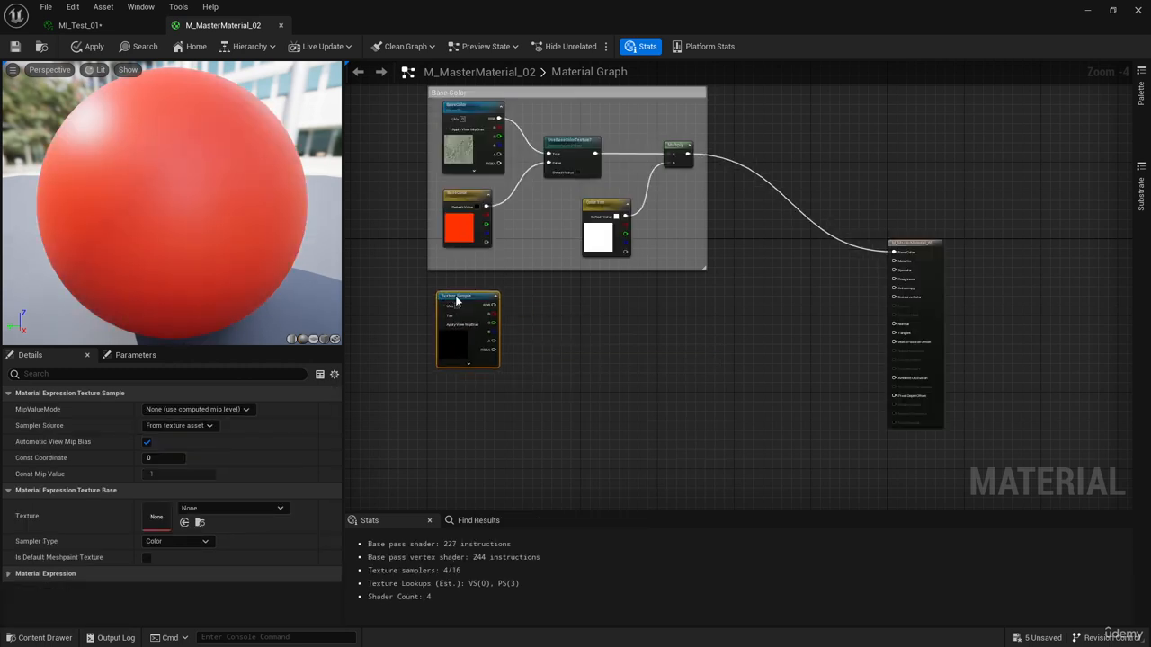
- Assign the DefaultTexture asset to the Texture Sample node and apply the material changes
left_click(268, 510)
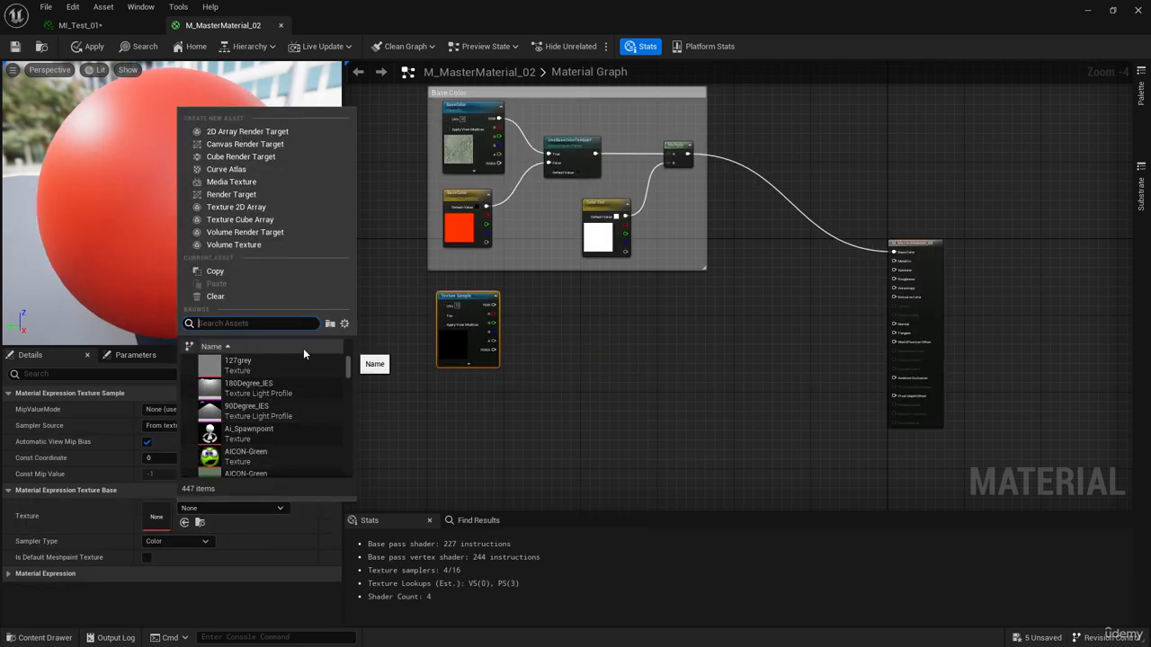
type("default")
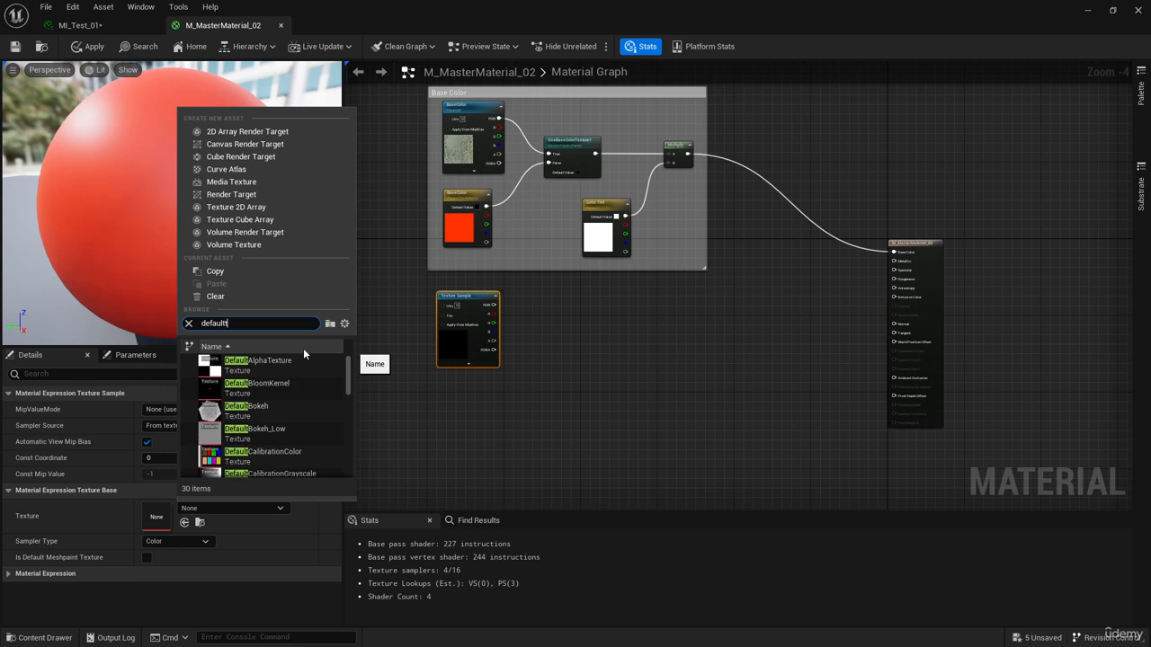
type("te")
mouse_move(297, 385)
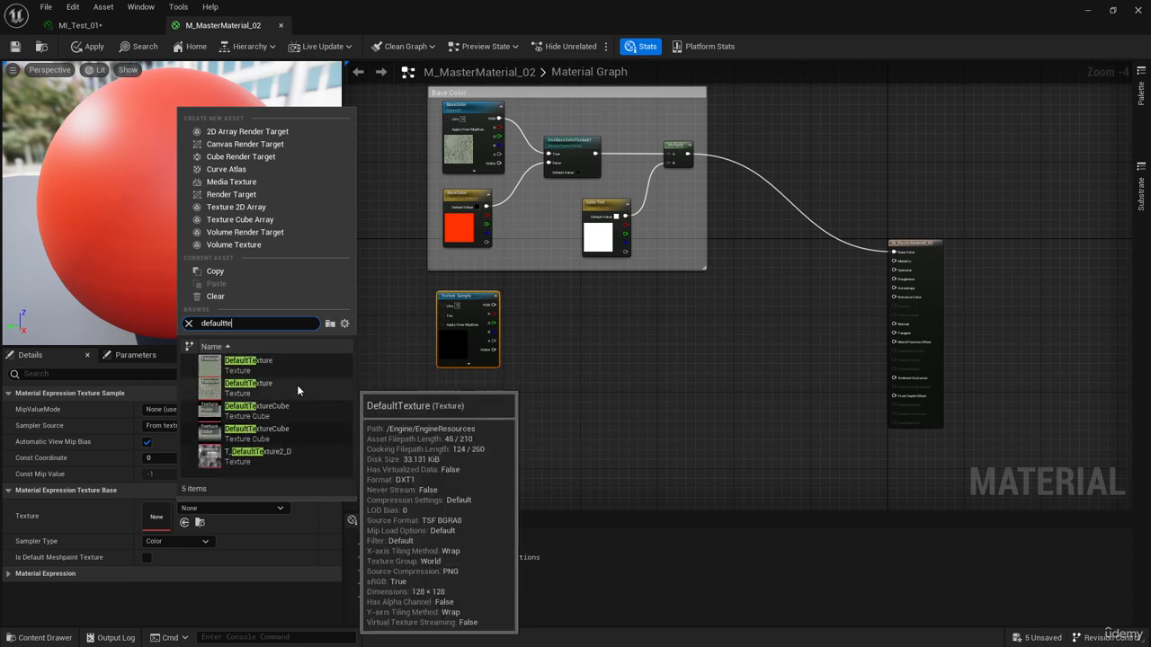
left_click(277, 387)
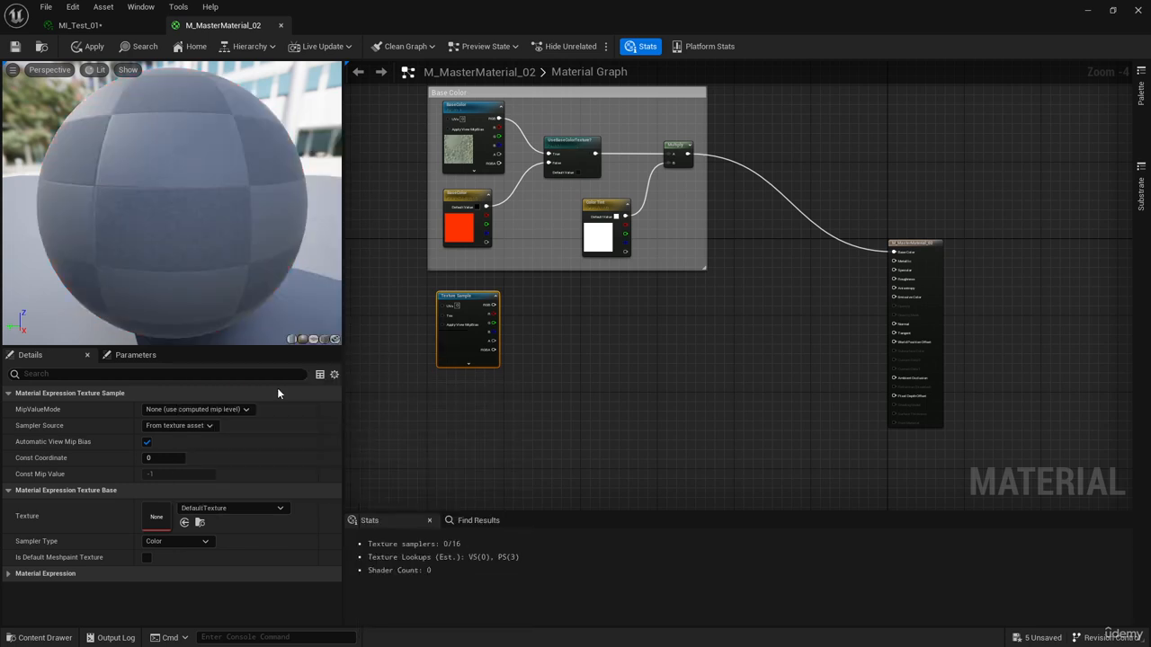
left_click(91, 49)
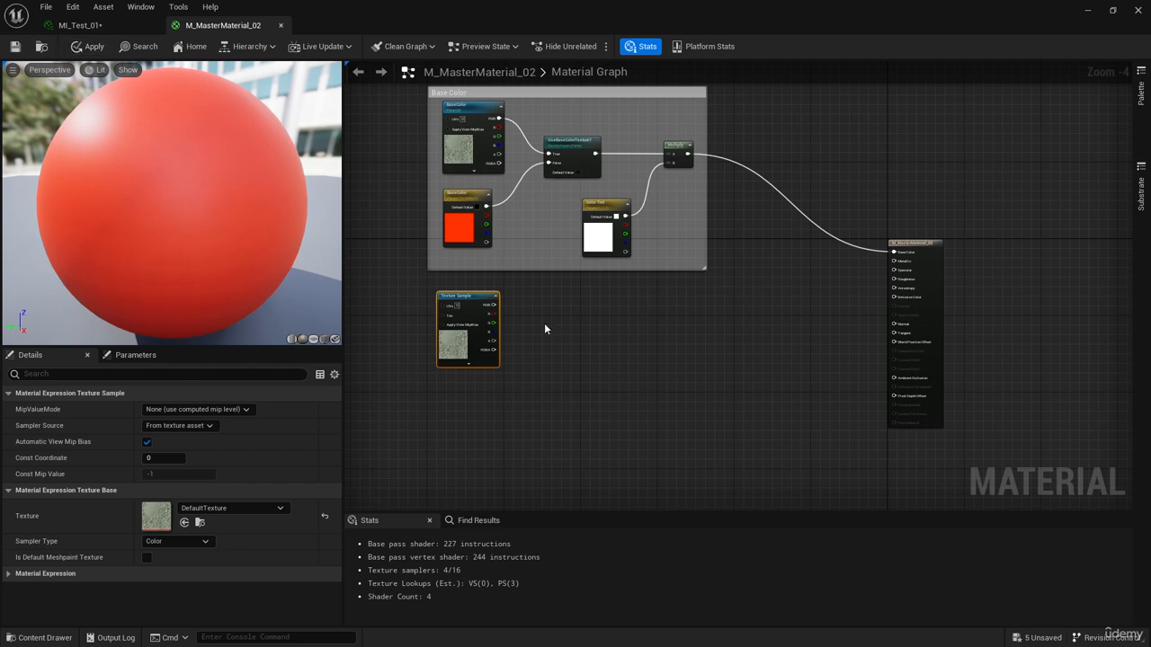
left_click(93, 49)
- Convert the new Texture Sample node to a parameter named ORM
right_click(471, 297)
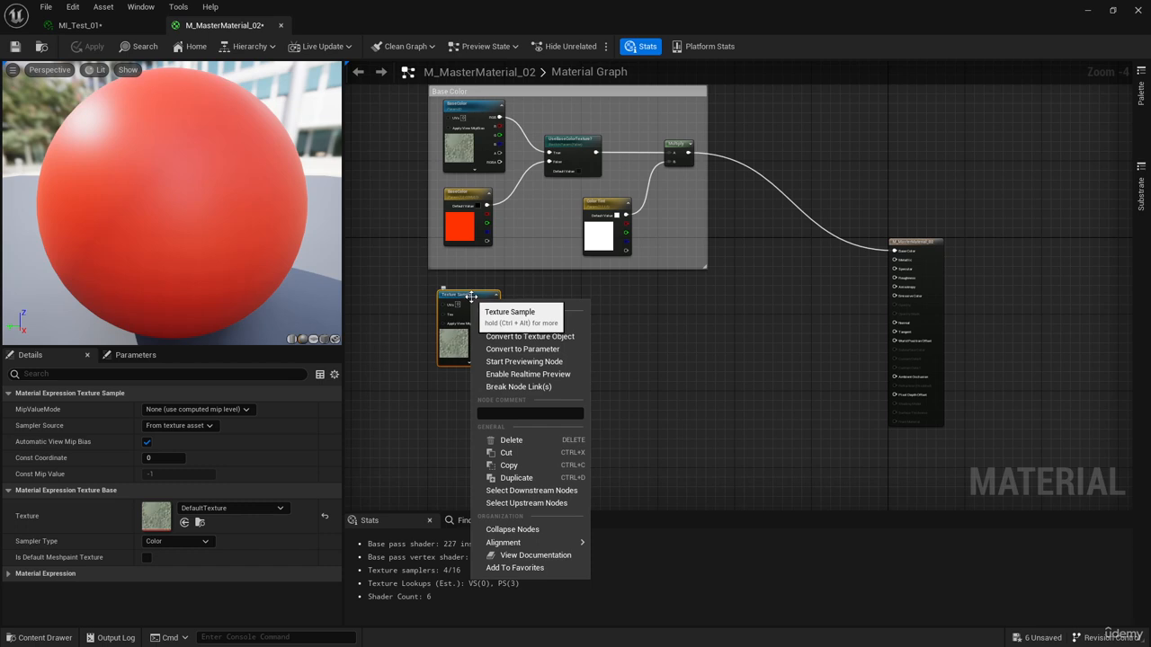
left_click(553, 350)
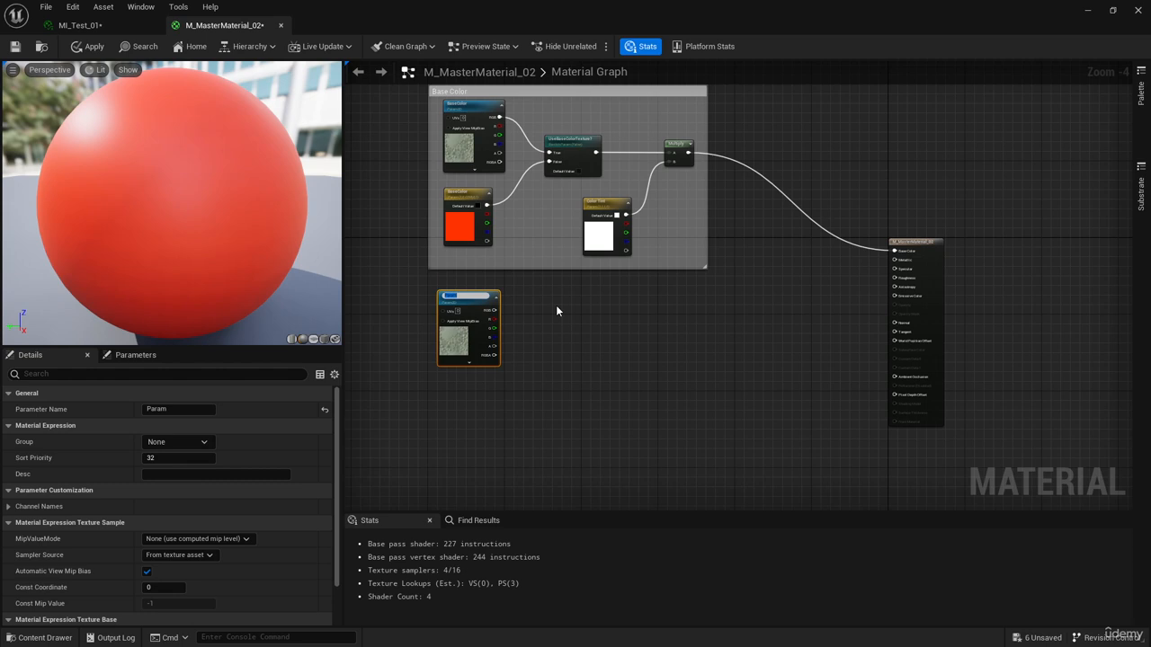
type("DRM")
key("Return")
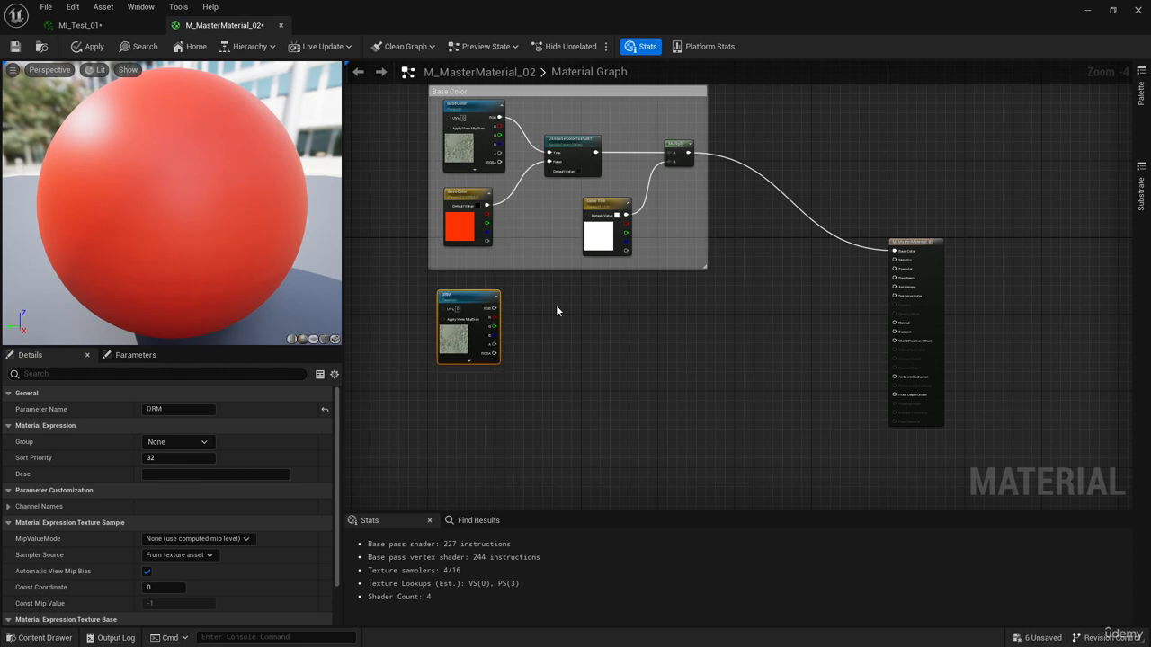
- Fine-tune the ORM node's position just beneath the Base Color comment group
scroll(428, 295, "up", 2)
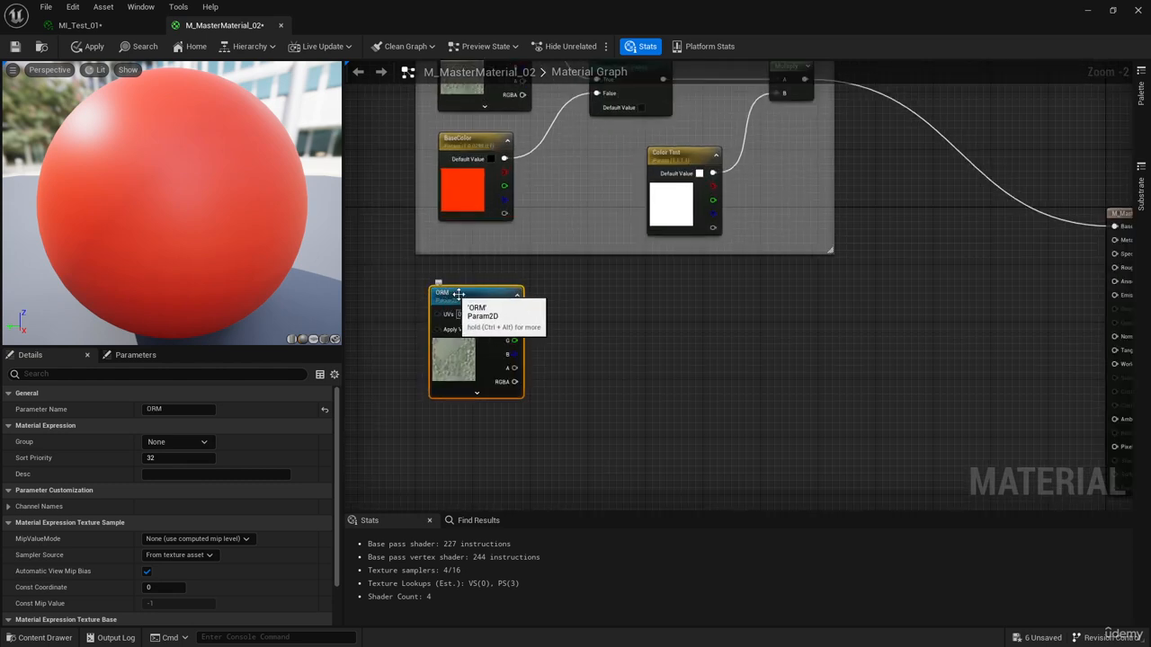
left_click_drag(455, 297, 453, 293)
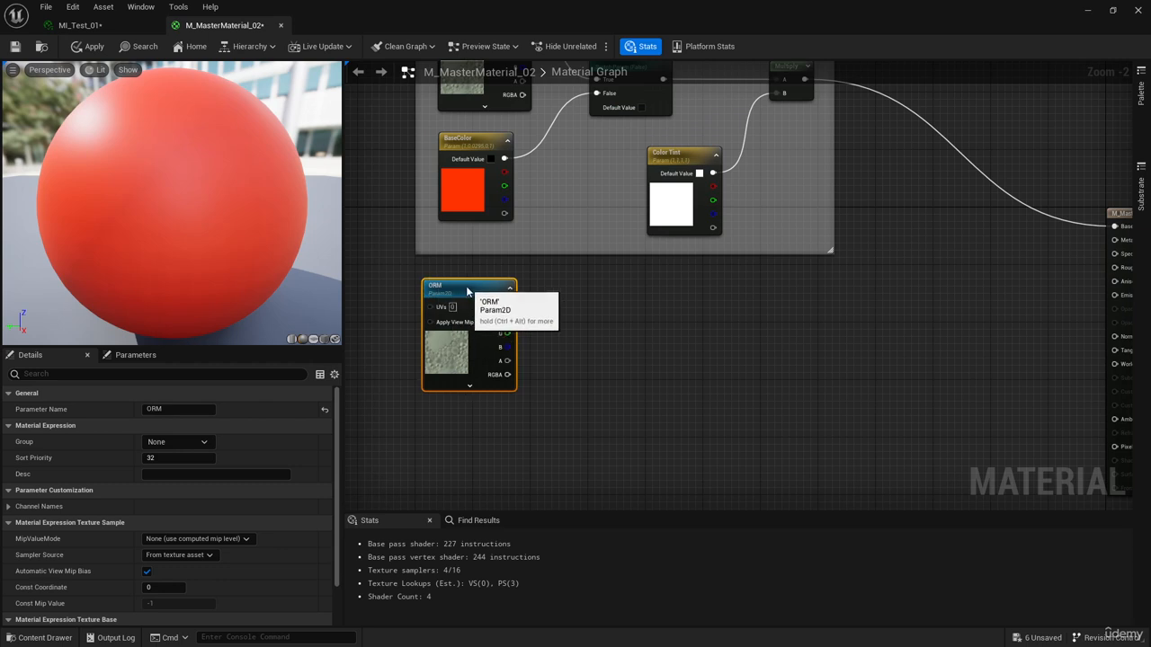
scroll(452, 293, "down", 1)
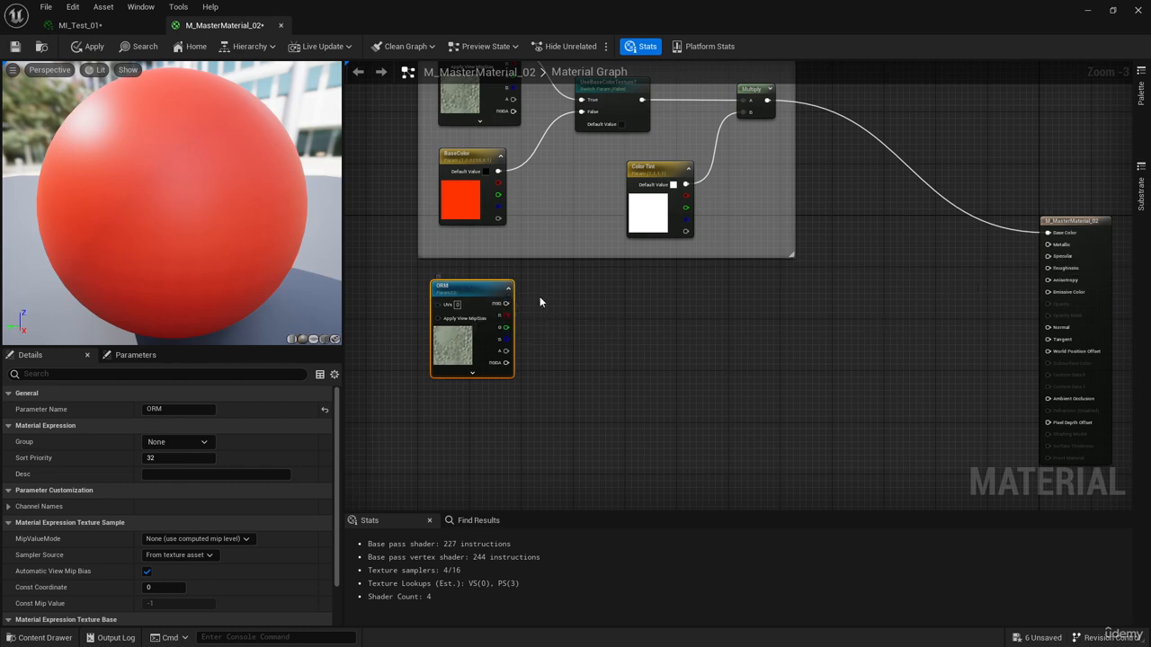
scroll(533, 318, "up", 2)
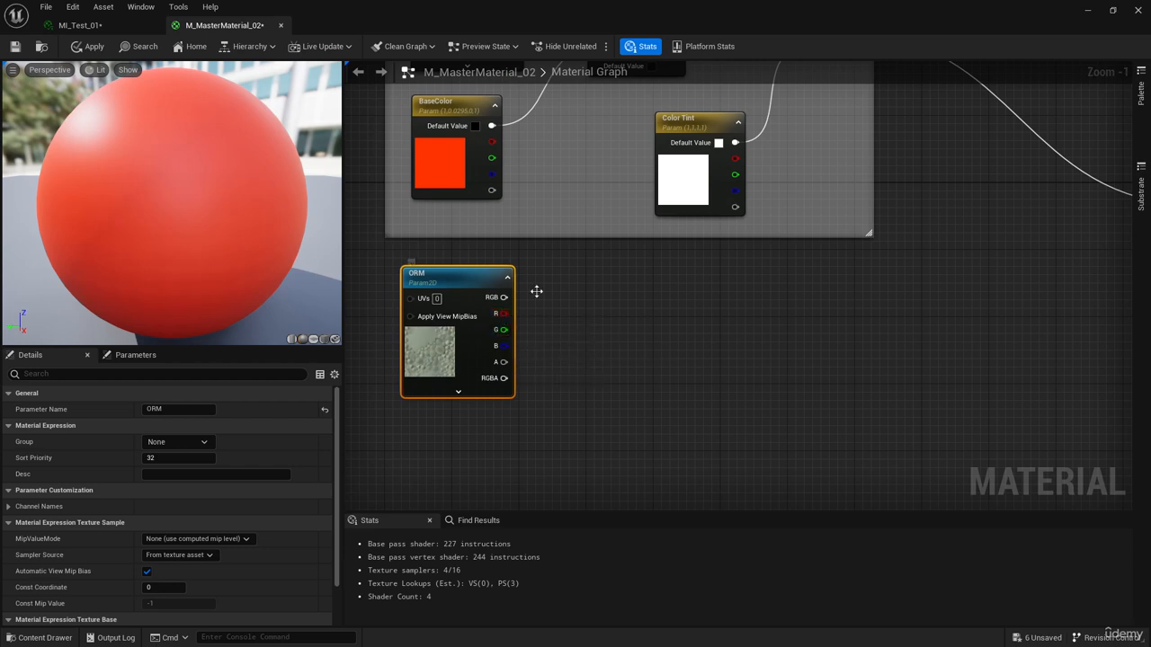
scroll(493, 339, "down", 1)
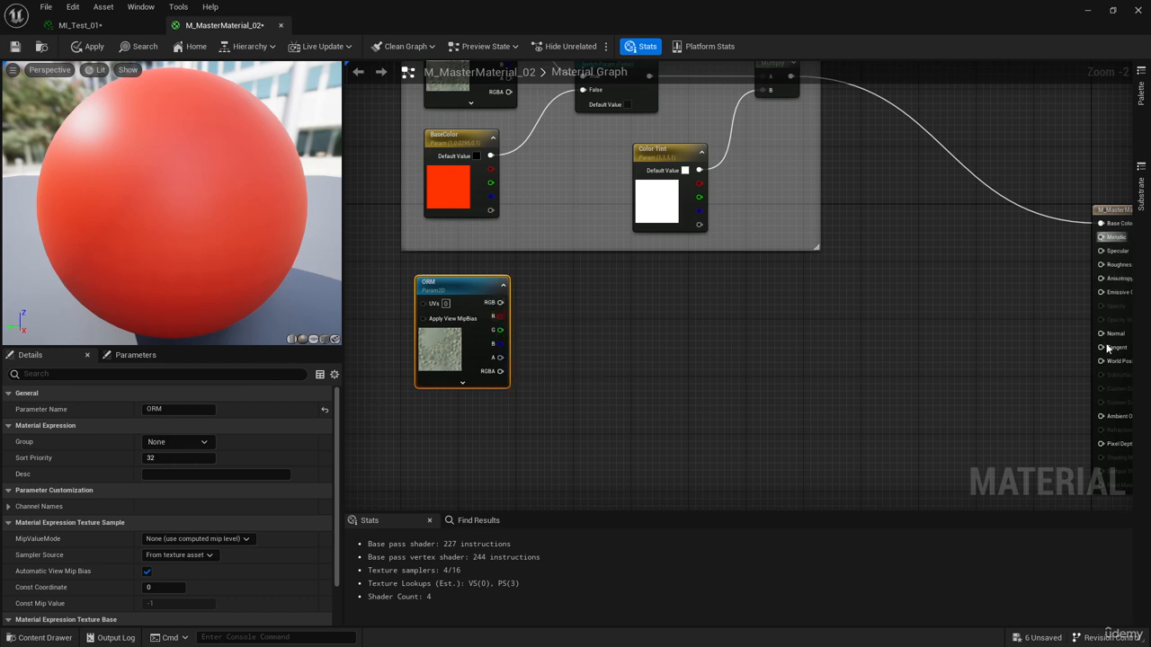
scroll(953, 272, "down", 1)
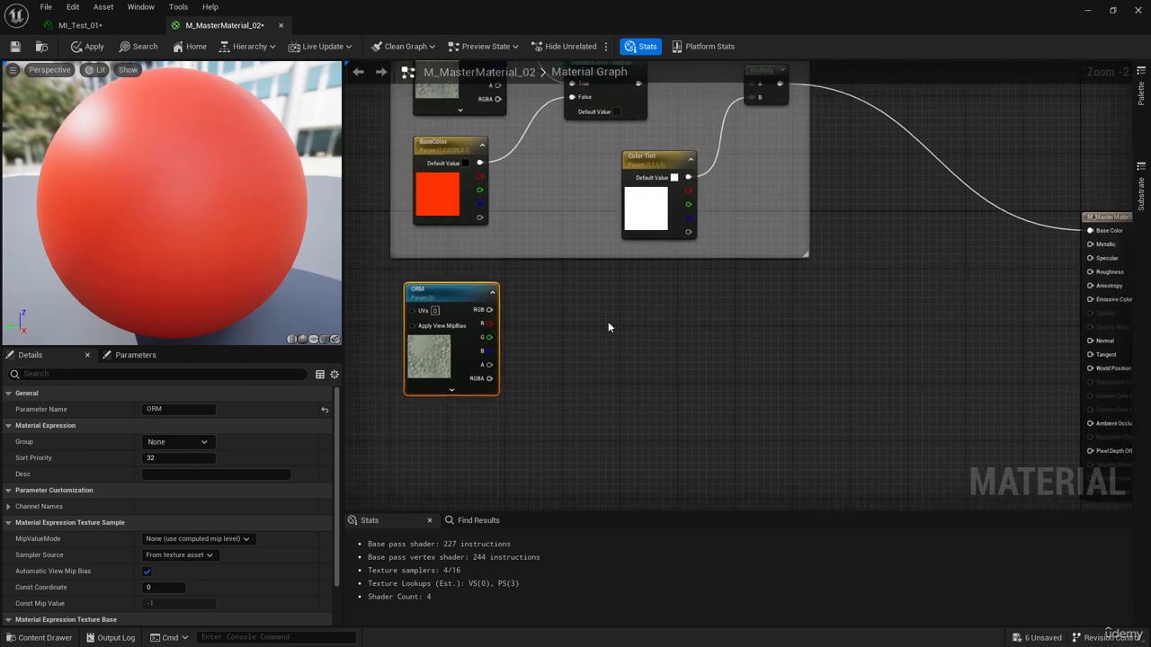
right_click_drag(572, 315, 589, 309)
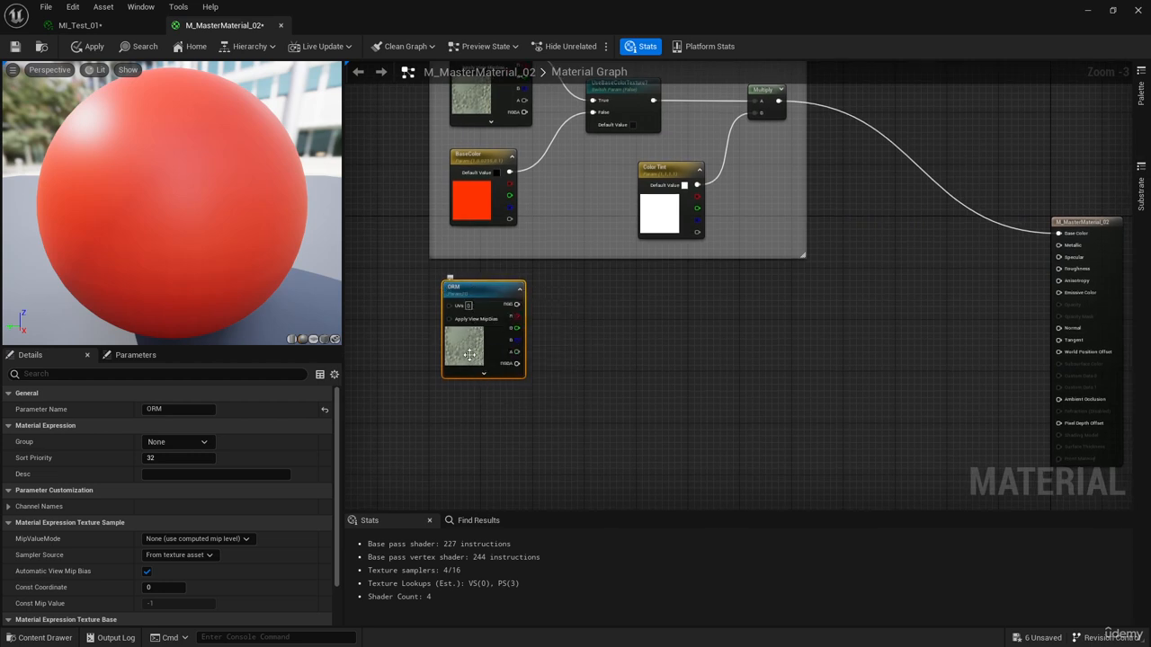
left_click_drag(495, 292, 502, 293)
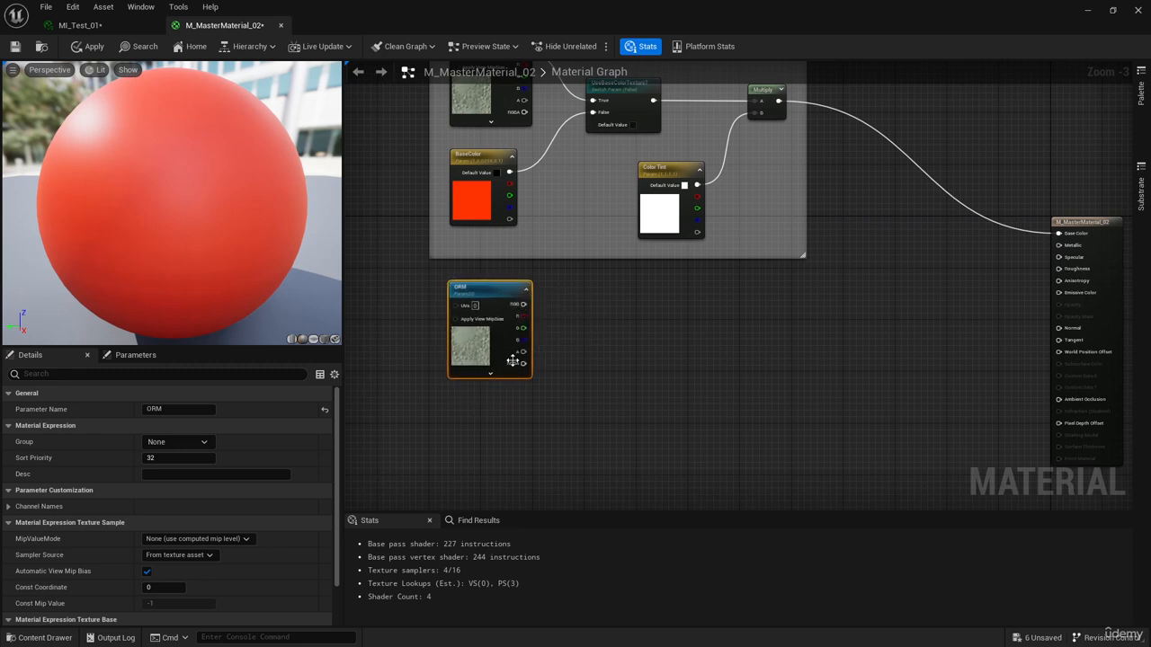
- Add a Constant3Vector node and place it directly below the ORM texture parameter
right_click_drag(578, 397, 566, 383)
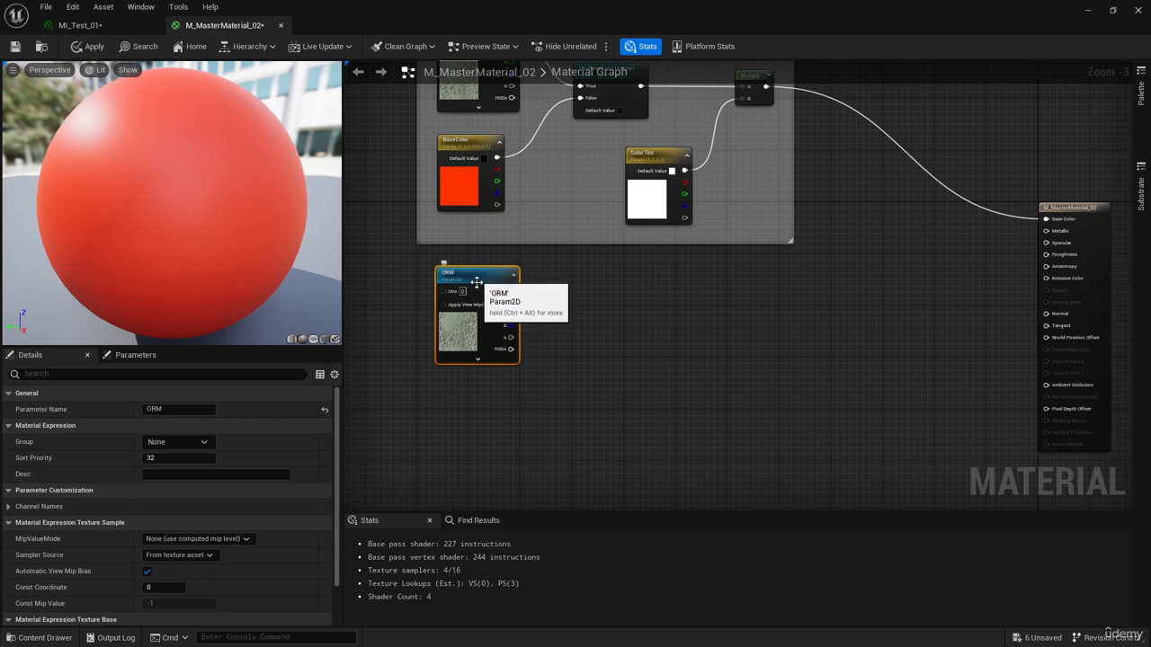
right_click_drag(587, 369, 578, 336)
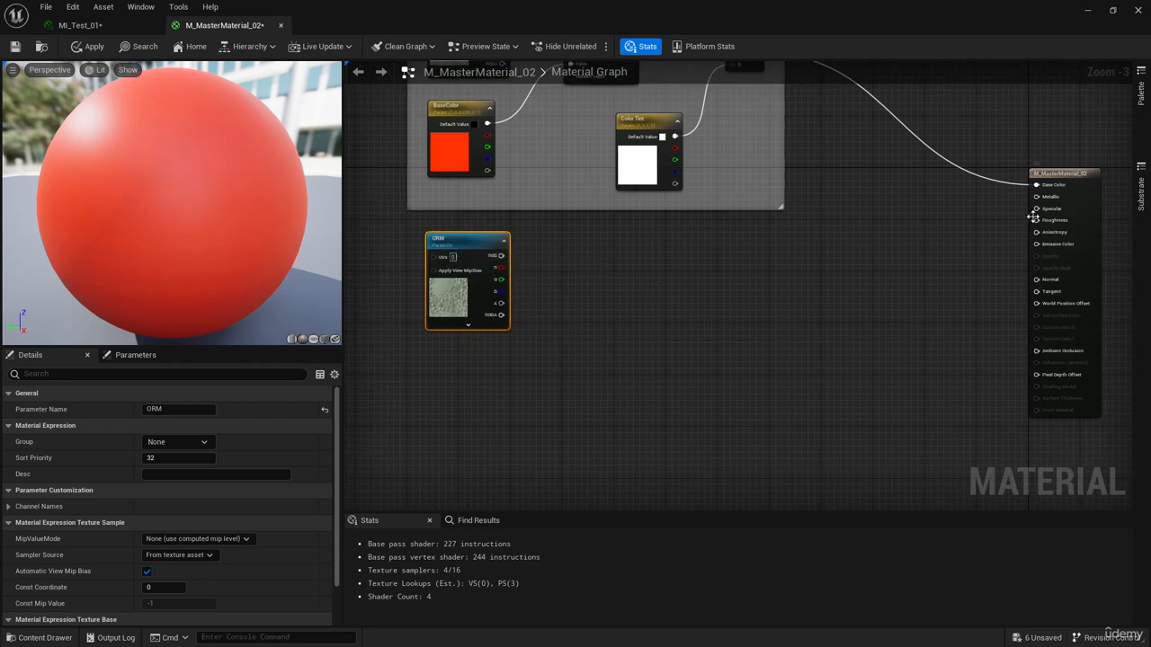
right_click_drag(589, 346, 601, 360)
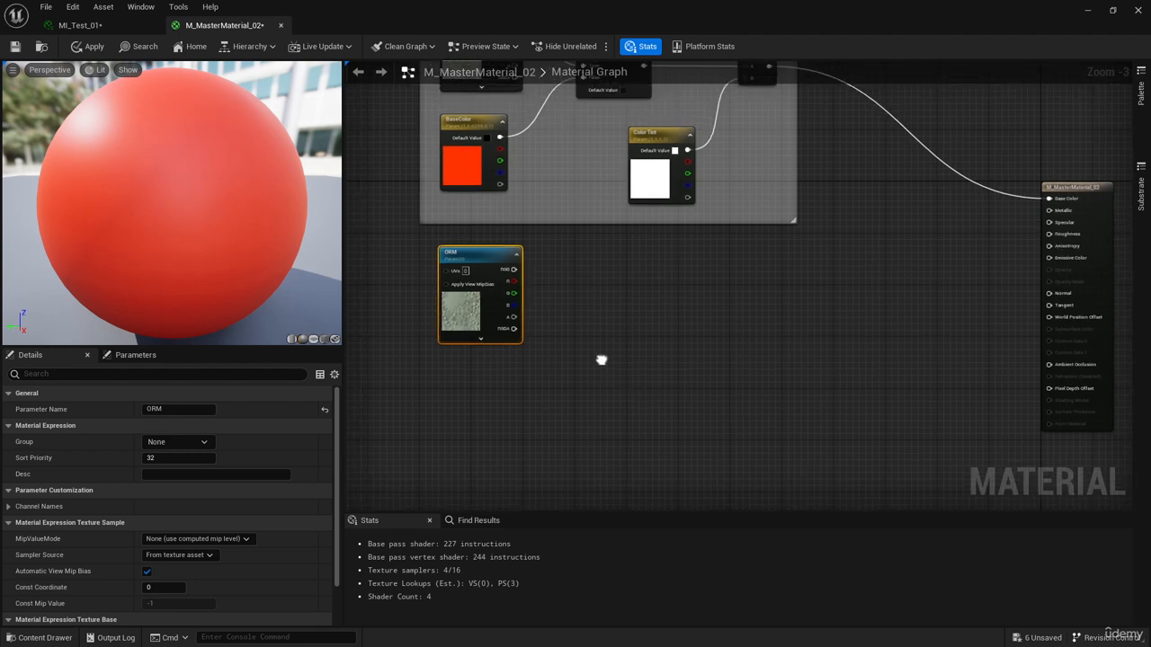
right_click(451, 385)
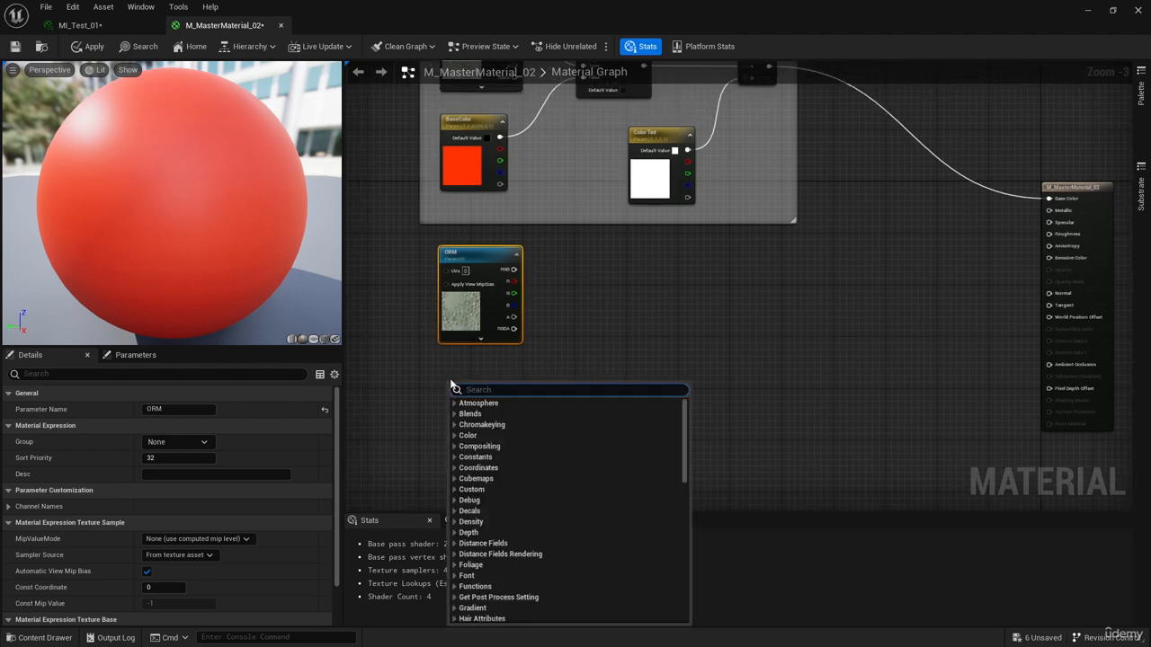
type("const")
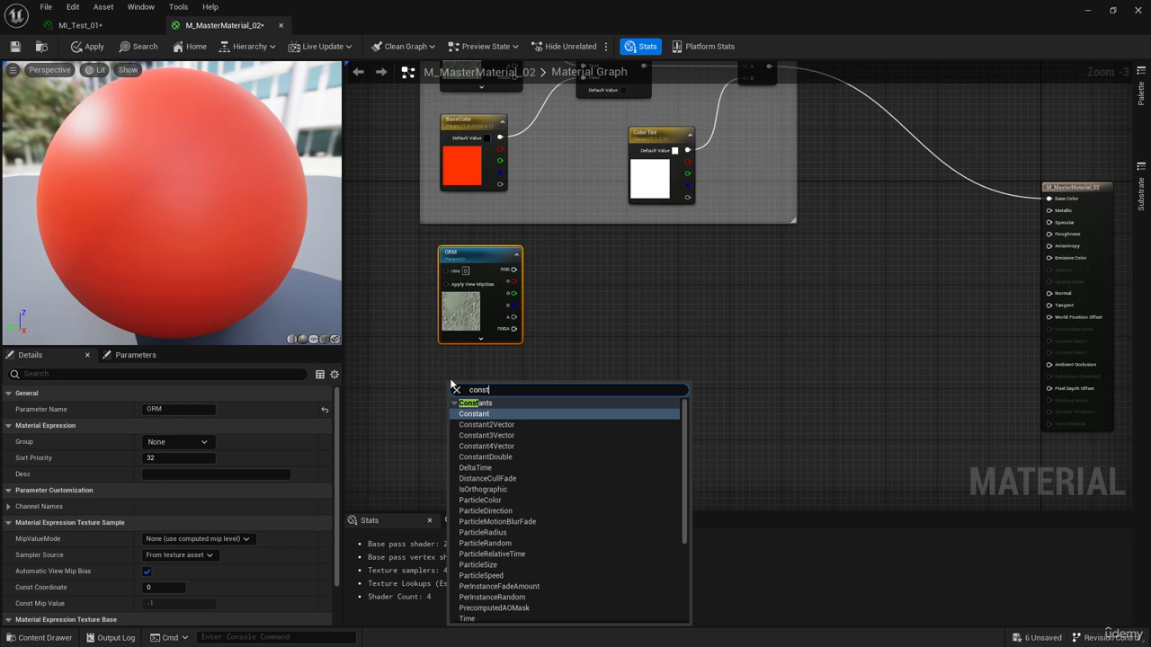
left_click(515, 433)
left_click_drag(496, 386, 482, 370)
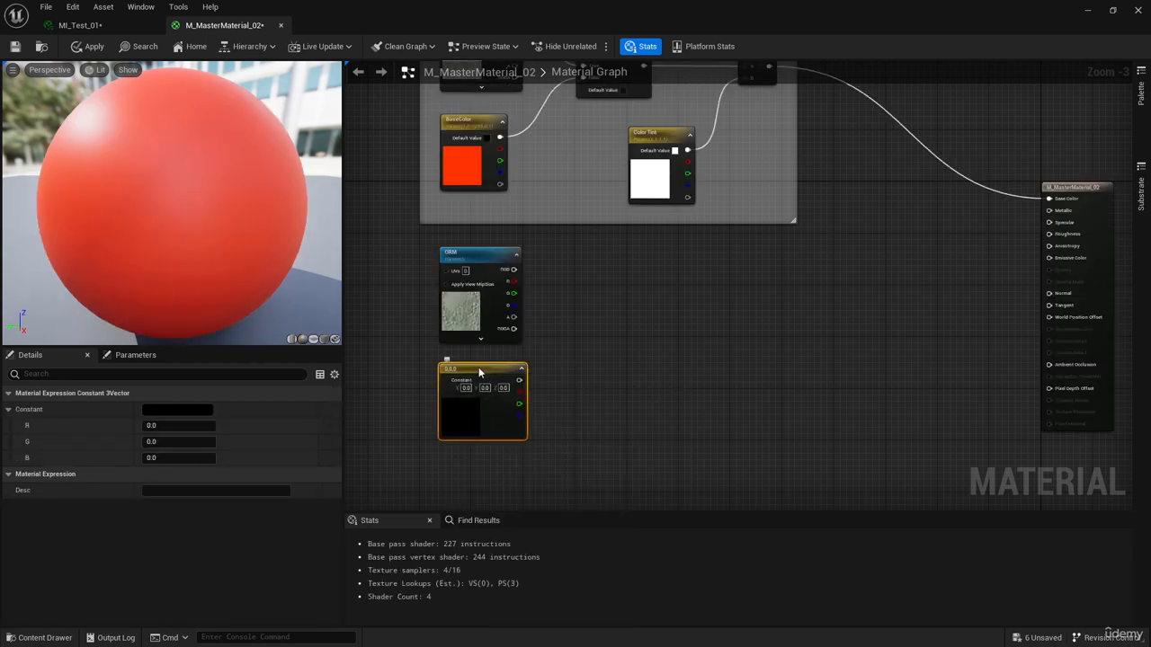
- Convert the Constant3Vector node to a parameter named ORM
right_click(479, 370)
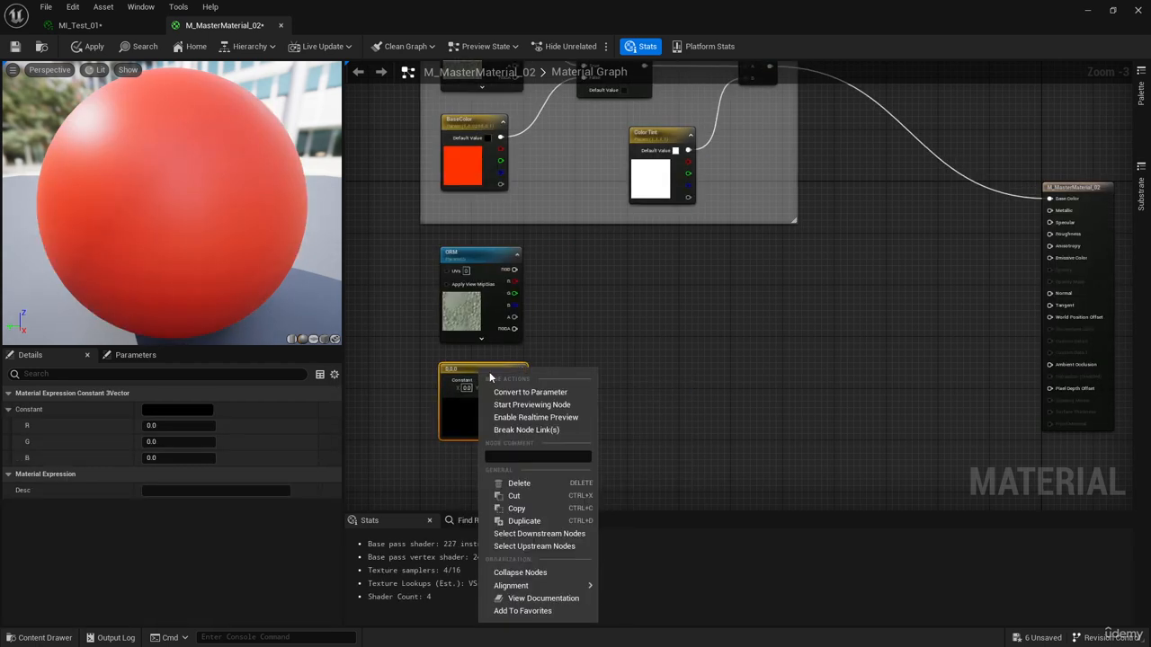
left_click(565, 393)
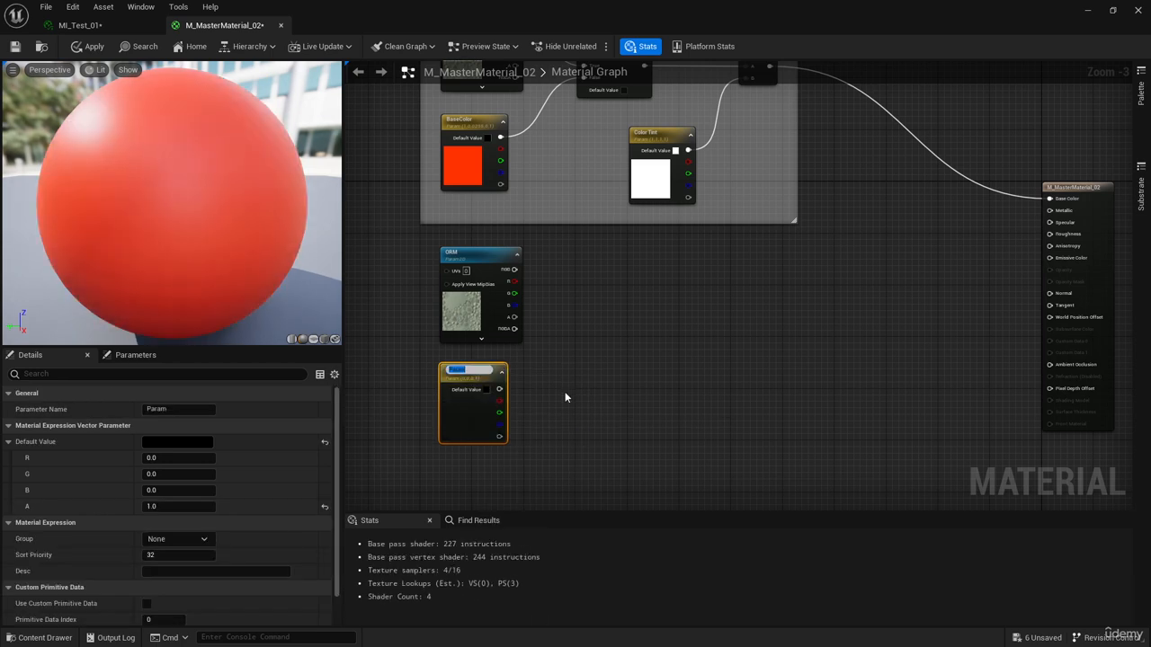
type("ORM")
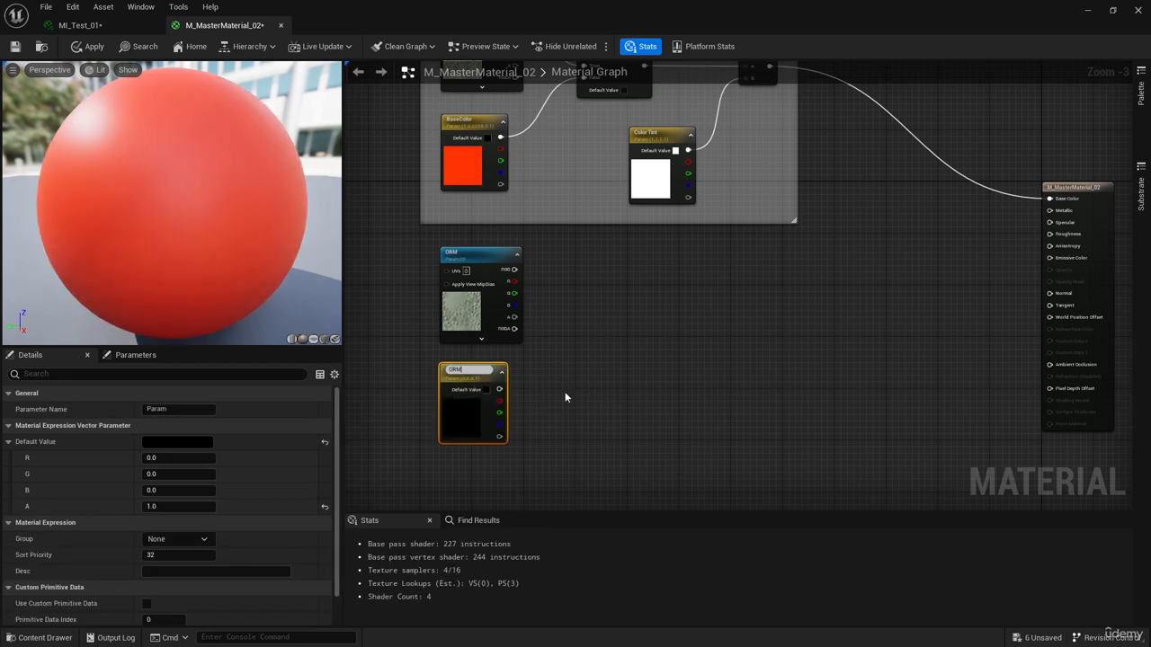
key("Return")
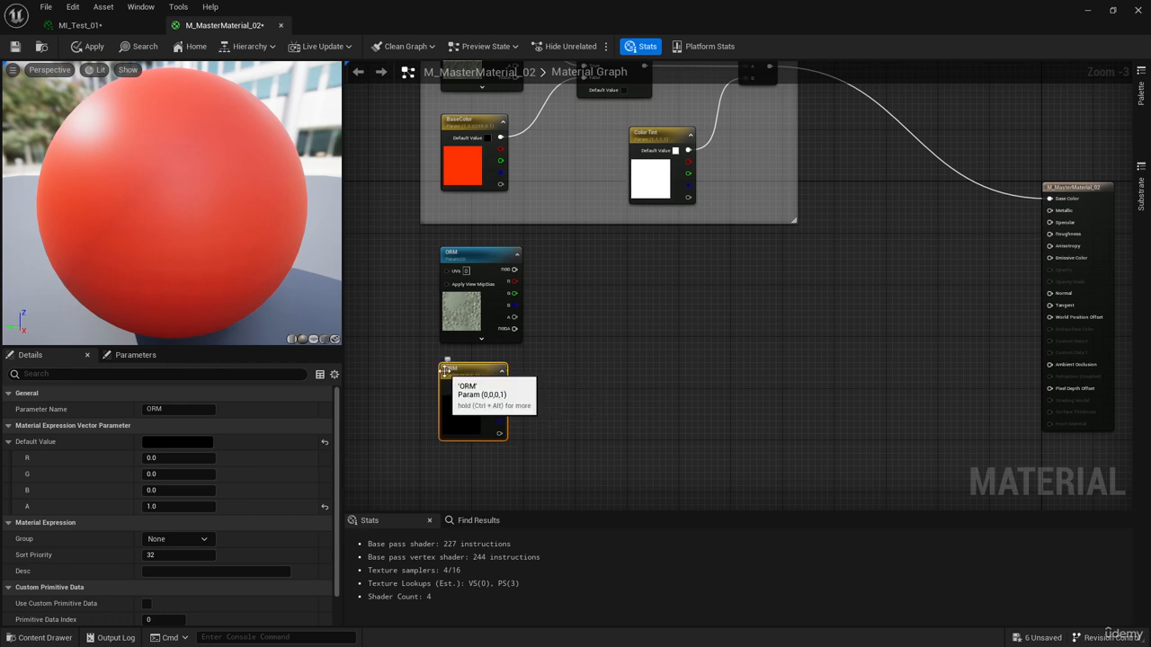
- Set the R component of the ORM vector parameter's default value to 1.0
left_click(175, 458)
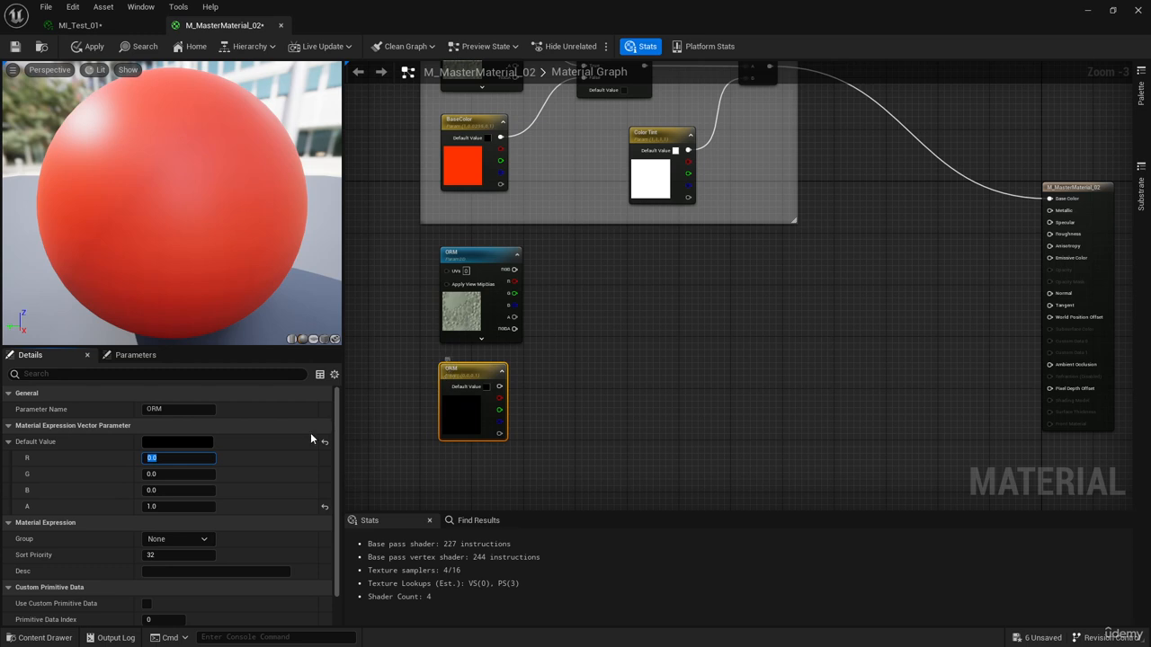
type("1")
key("Return")
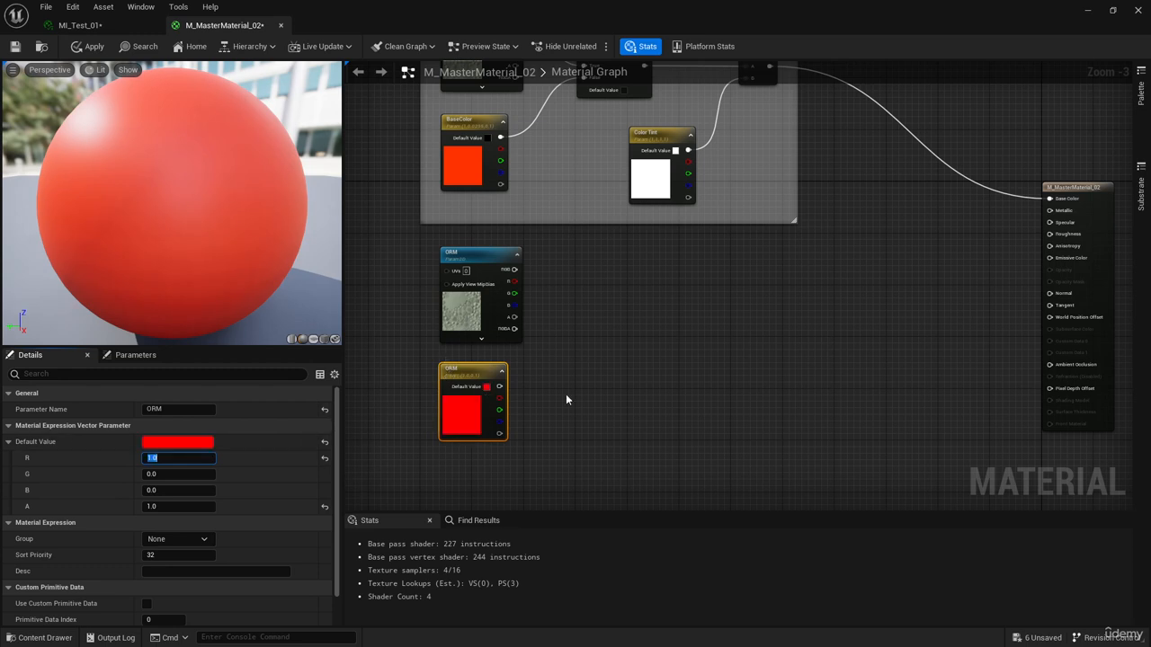
- Connect the ORM vector's main output to Ambient Occlusion and align the node's right edge with the ORM texture node above
left_click_drag(498, 386, 1049, 365)
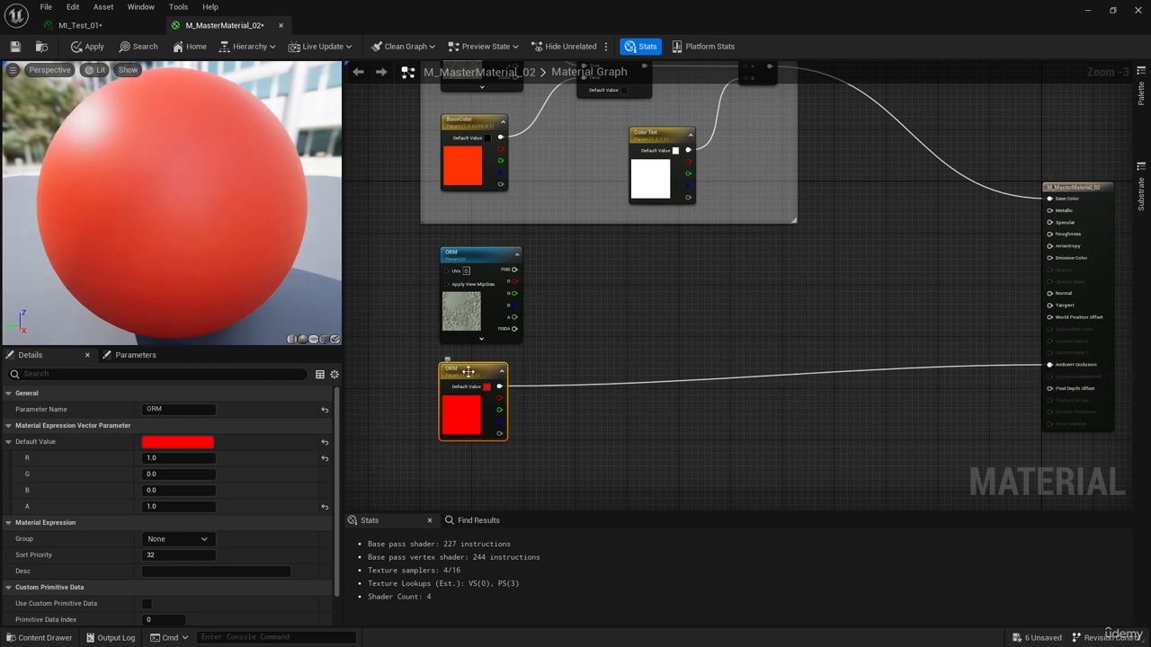
left_click_drag(468, 371, 481, 372)
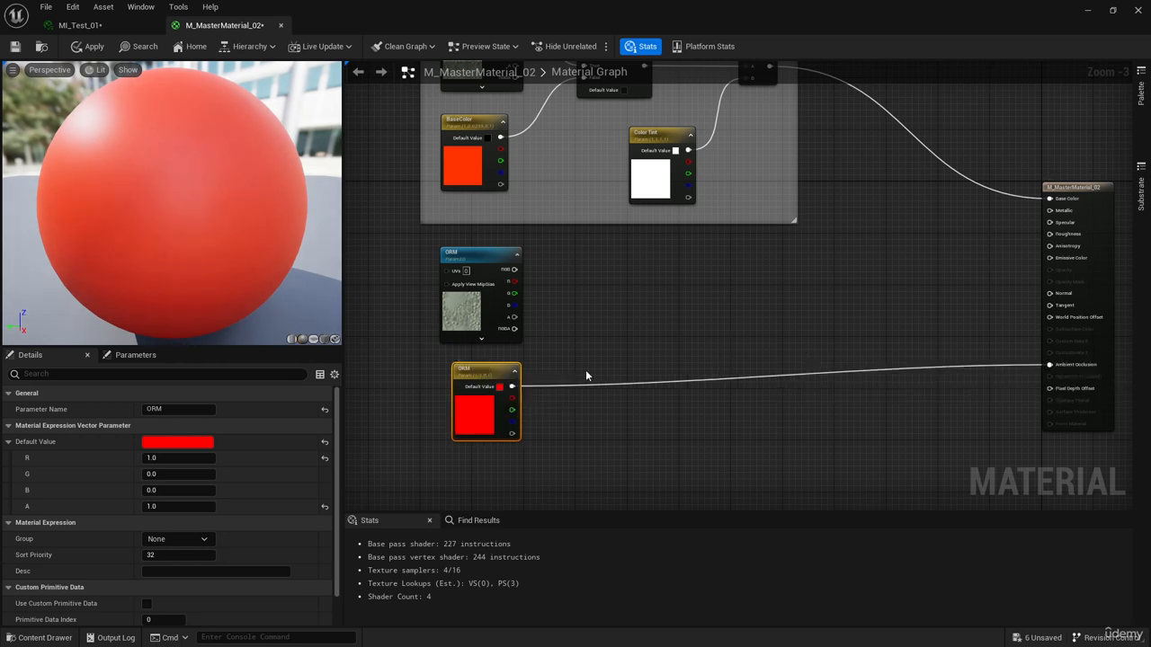
left_click(180, 457)
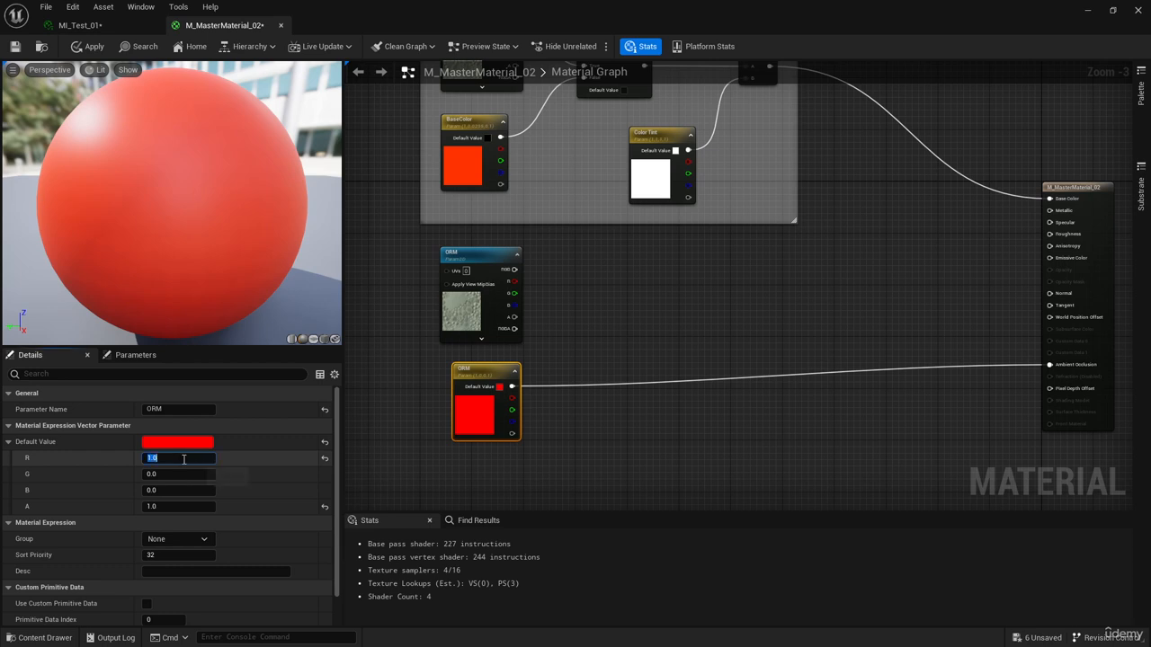
- Wire the ORM vector's red channel to Ambient Occlusion instead of its main output, and its green channel to Roughness
left_click_drag(513, 399, 678, 367)
left_click(524, 418)
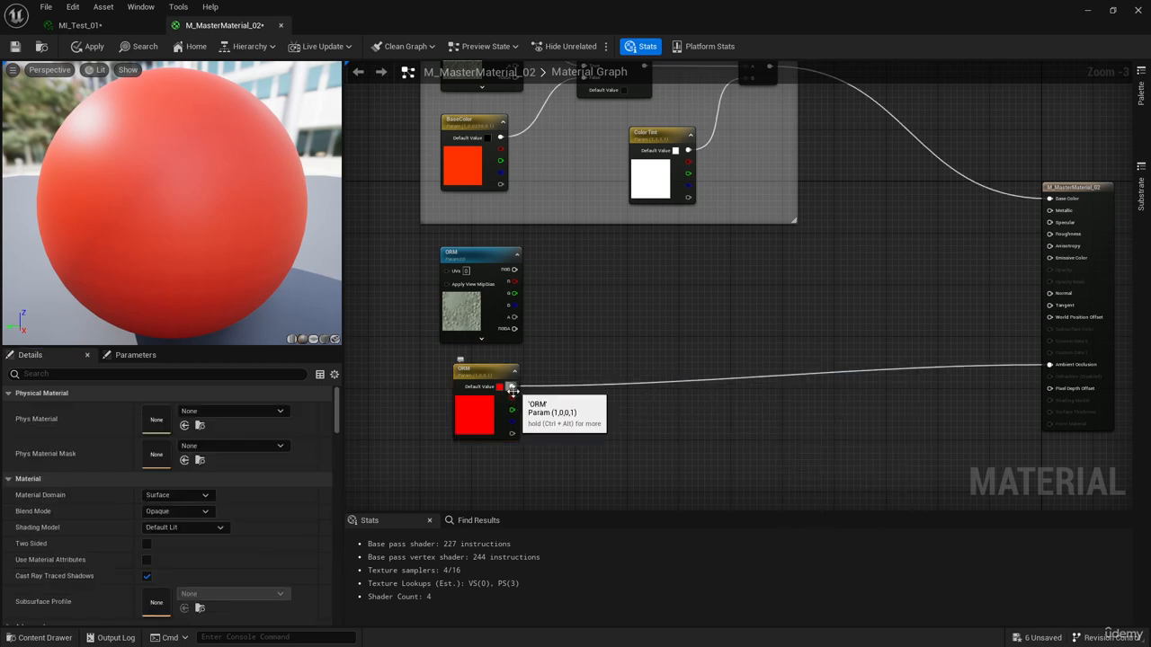
left_click_drag(512, 398, 1056, 369)
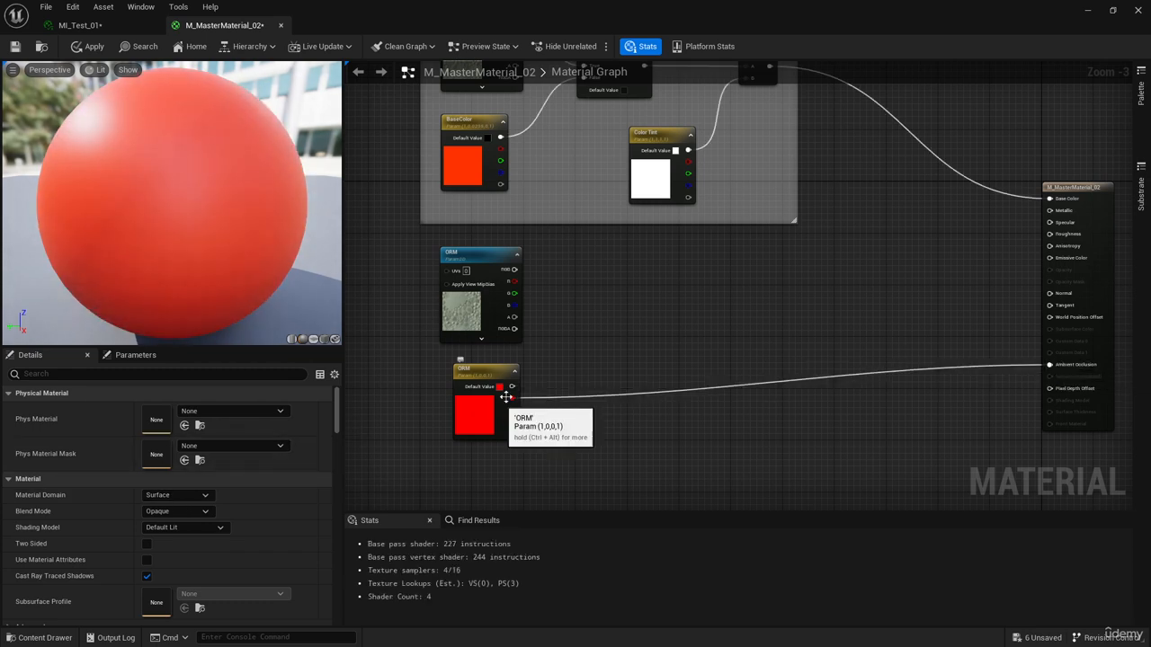
left_click_drag(516, 412, 1053, 241)
- Set the G component of the ORM vector parameter's default value to 0.5
left_click(489, 375)
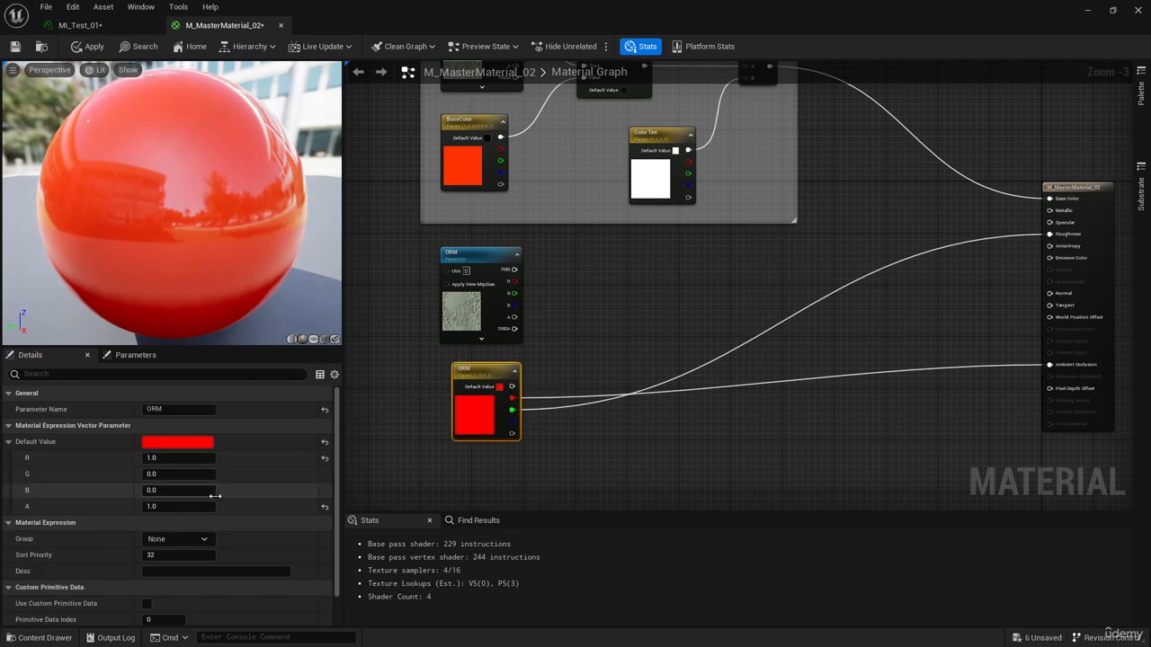
left_click(172, 473)
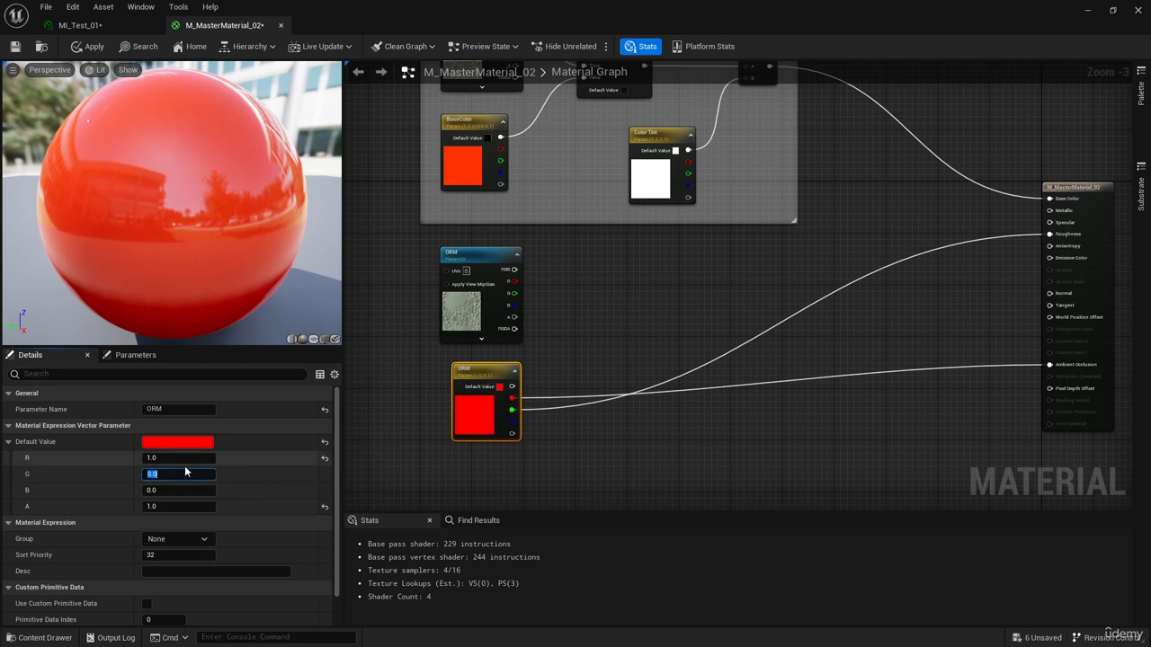
type("0.5")
key("Return")
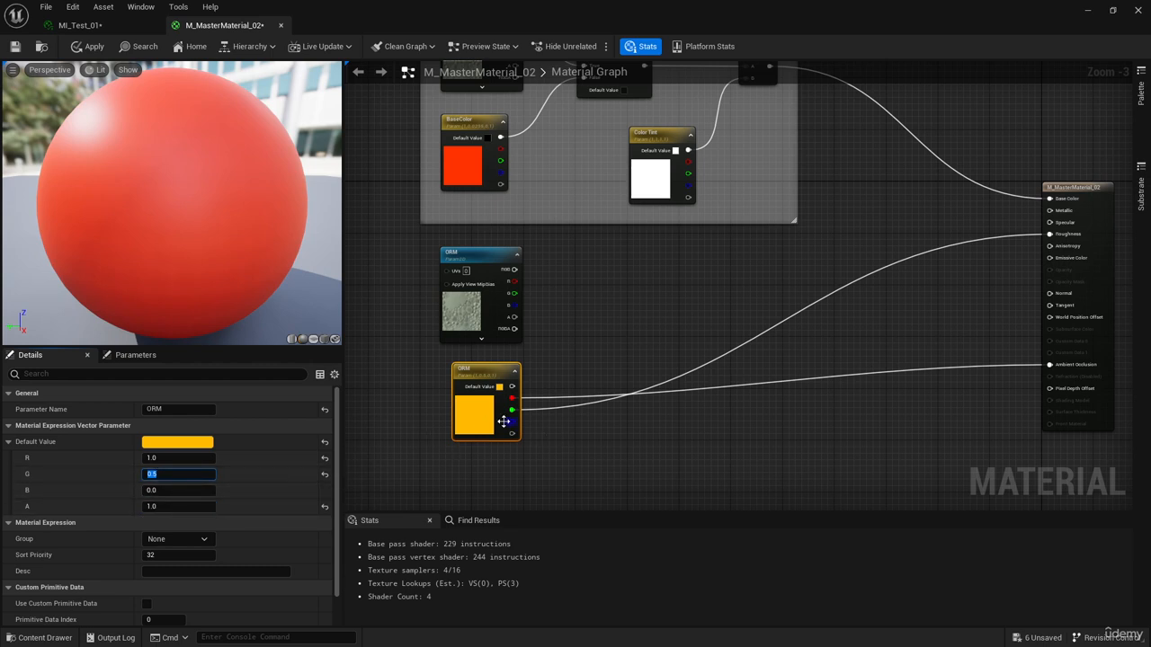
- Connect the ORM vector's blue channel to the material's Metallic input
left_click_drag(512, 421, 1054, 213)
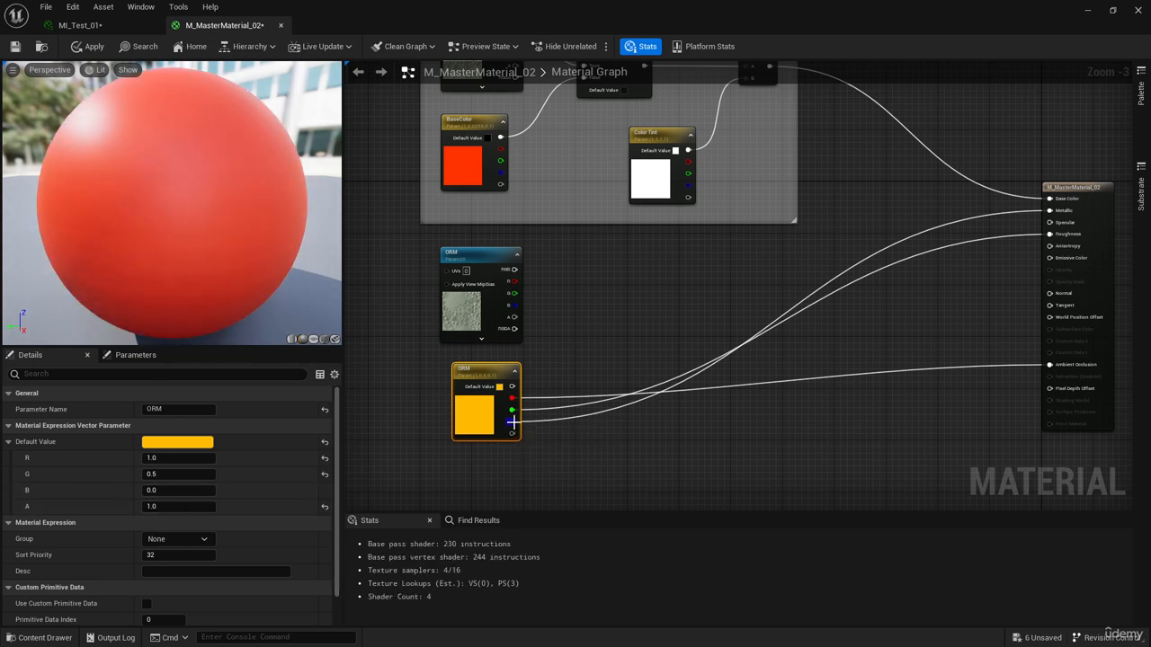
right_click_drag(792, 277, 786, 252)
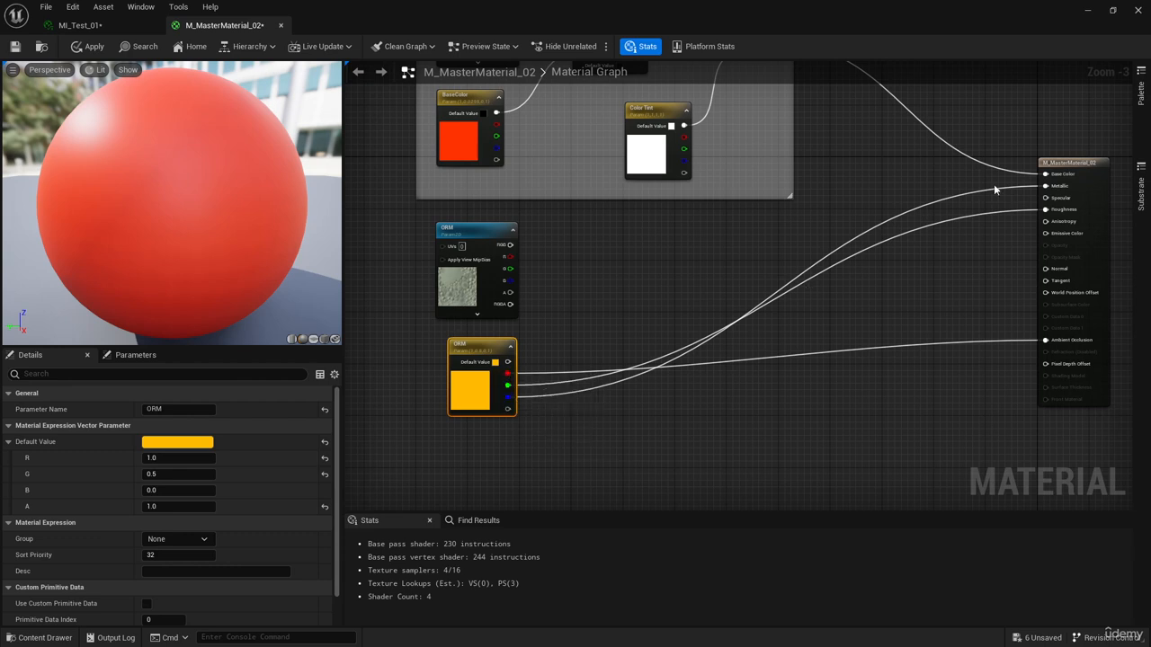
right_click_drag(798, 243, 810, 252)
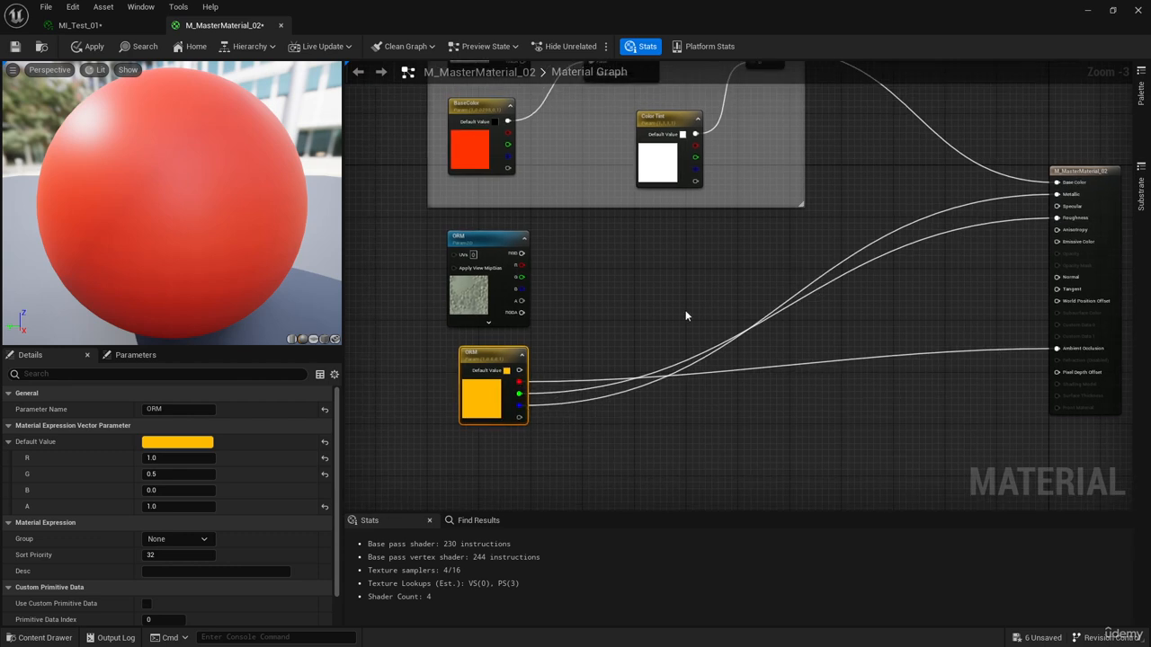
right_click_drag(573, 293, 582, 287)
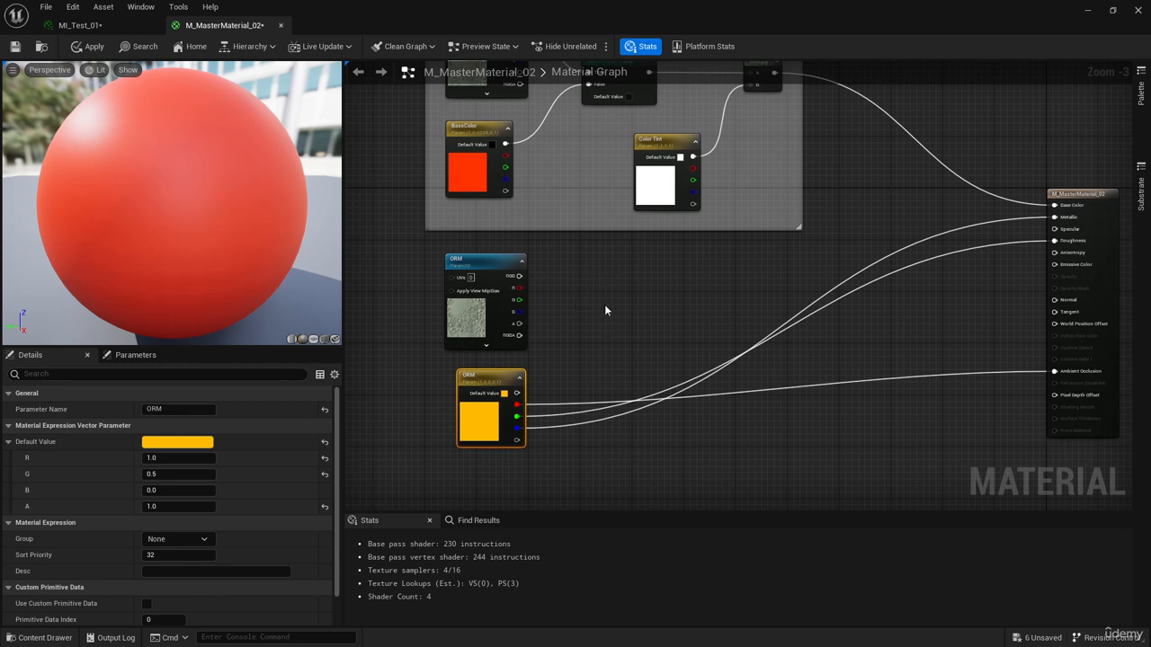
- Add a StaticSwitchParameter named HasORM? beside the two ORM nodes
right_click_drag(605, 304, 630, 363)
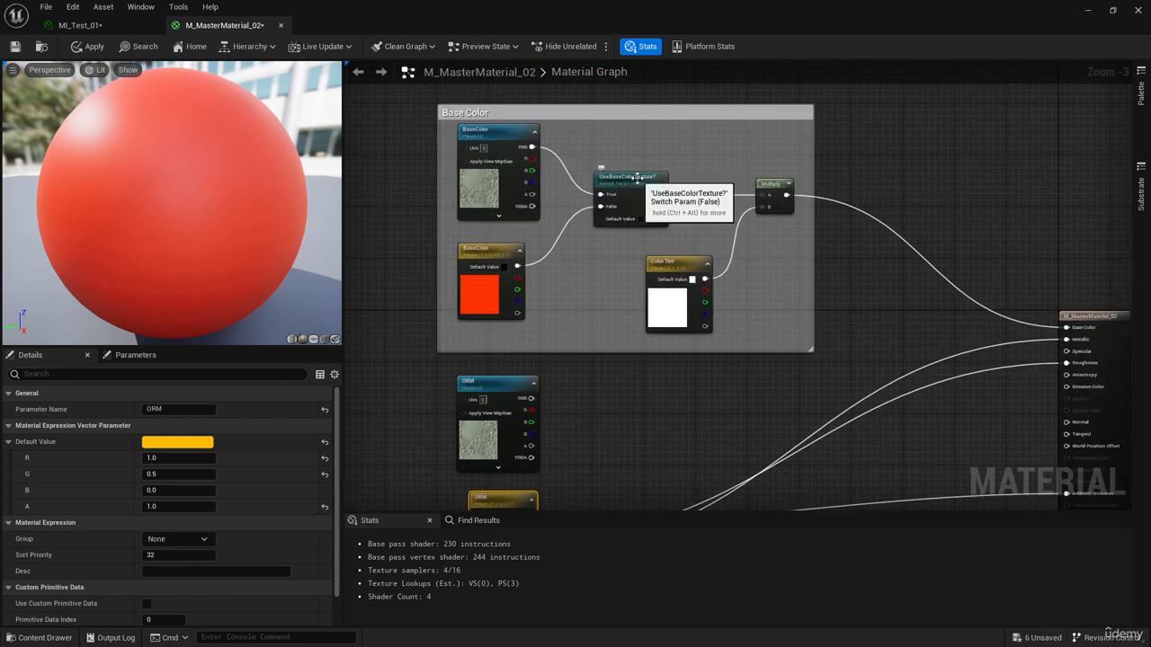
right_click_drag(621, 464, 627, 334)
right_click(627, 331)
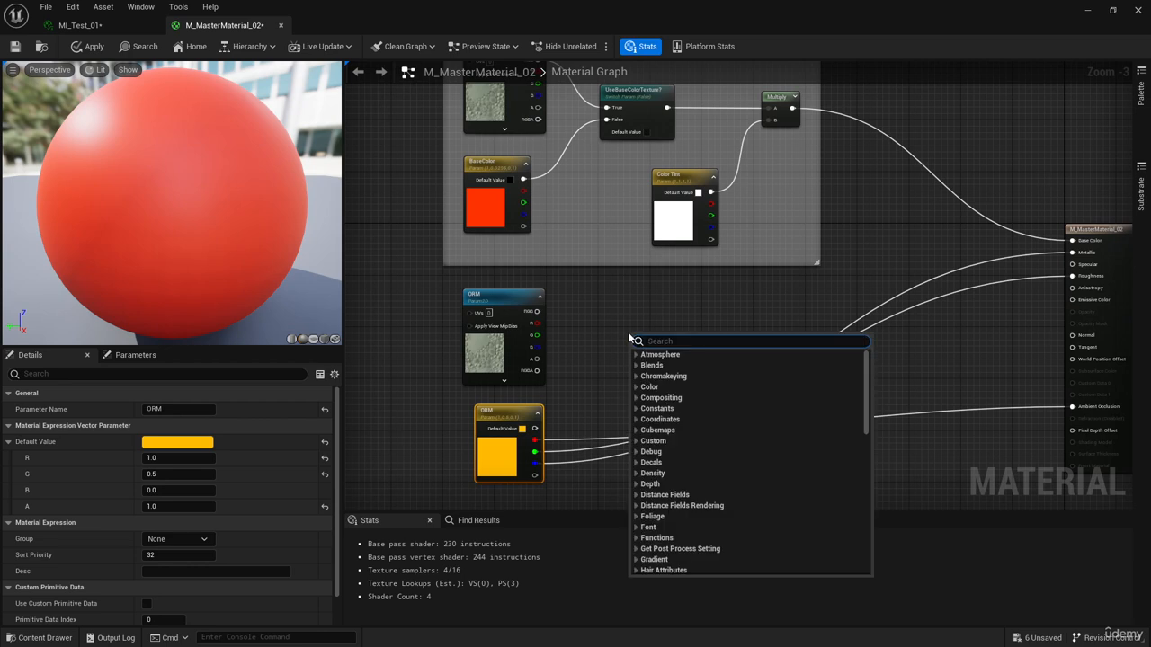
type("static par")
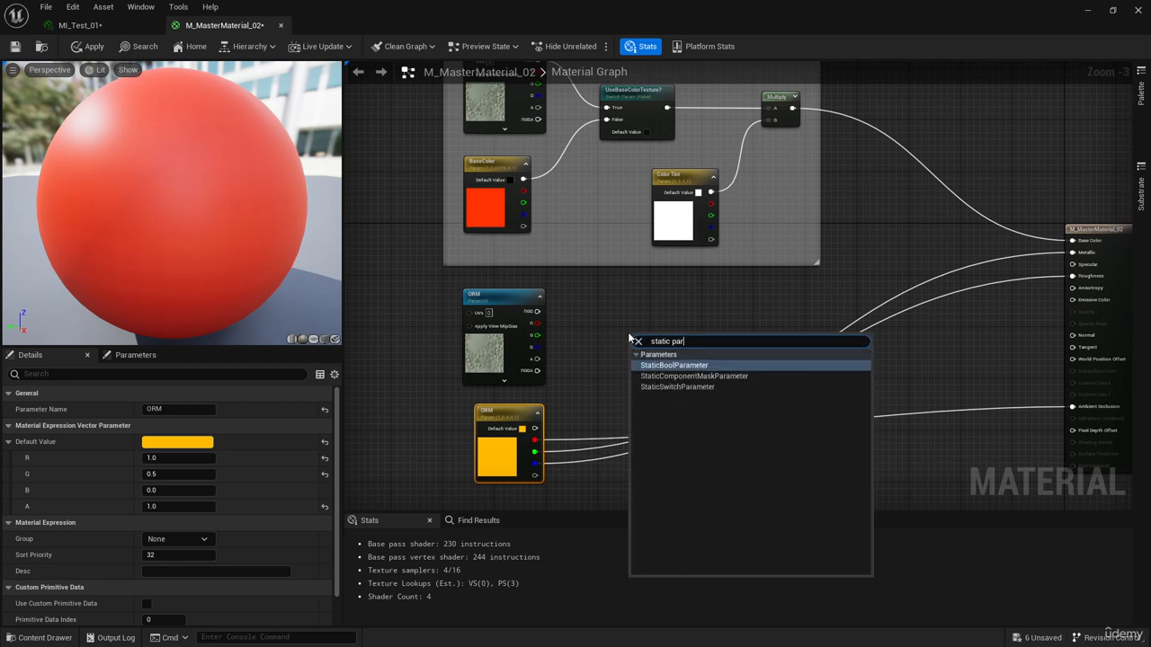
left_click(703, 386)
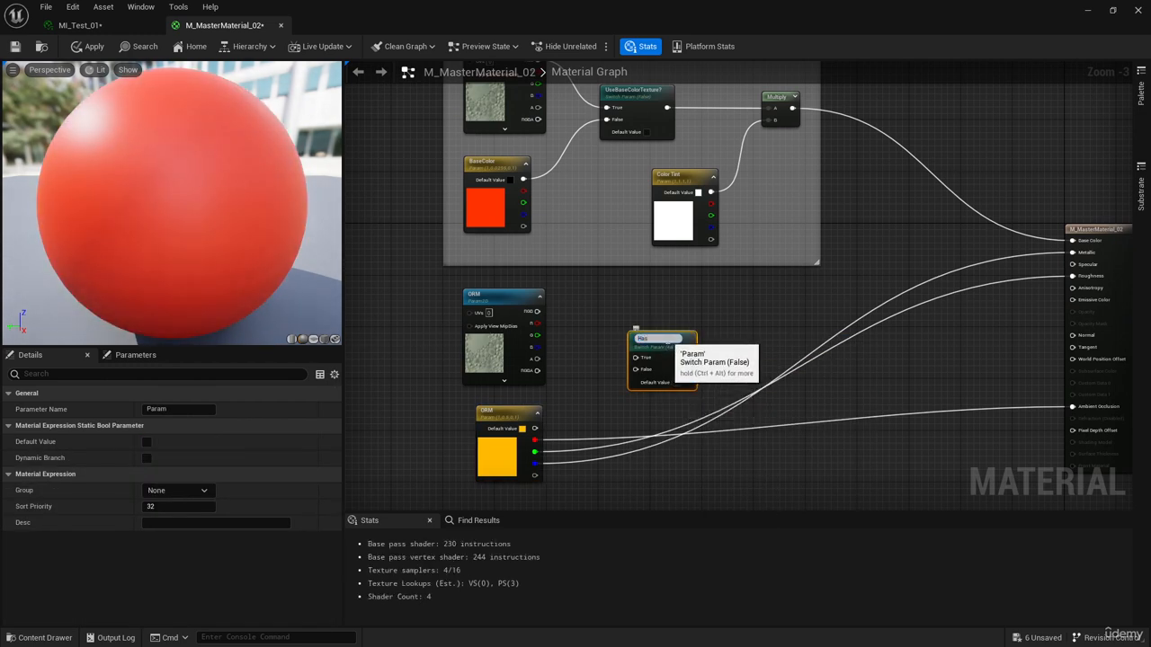
key("Return")
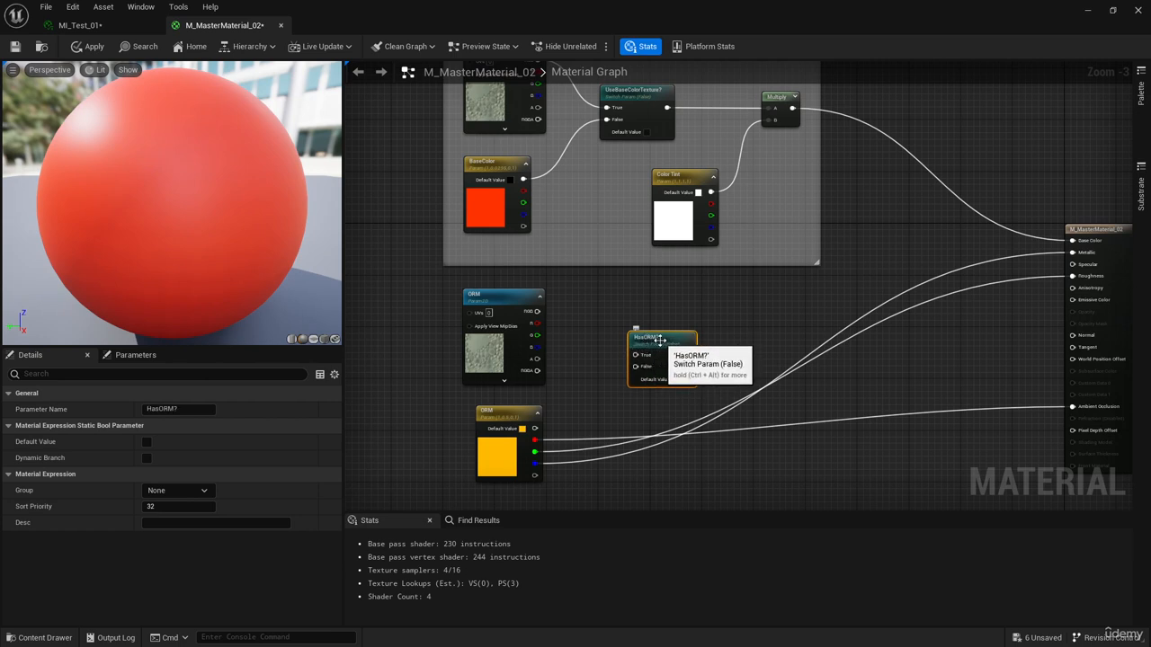
left_click_drag(660, 341, 671, 338)
- Connect the ORM texture's RGB output to True and the ORM vector's main output to False on the HasORM? switch
right_click_drag(592, 324, 565, 320)
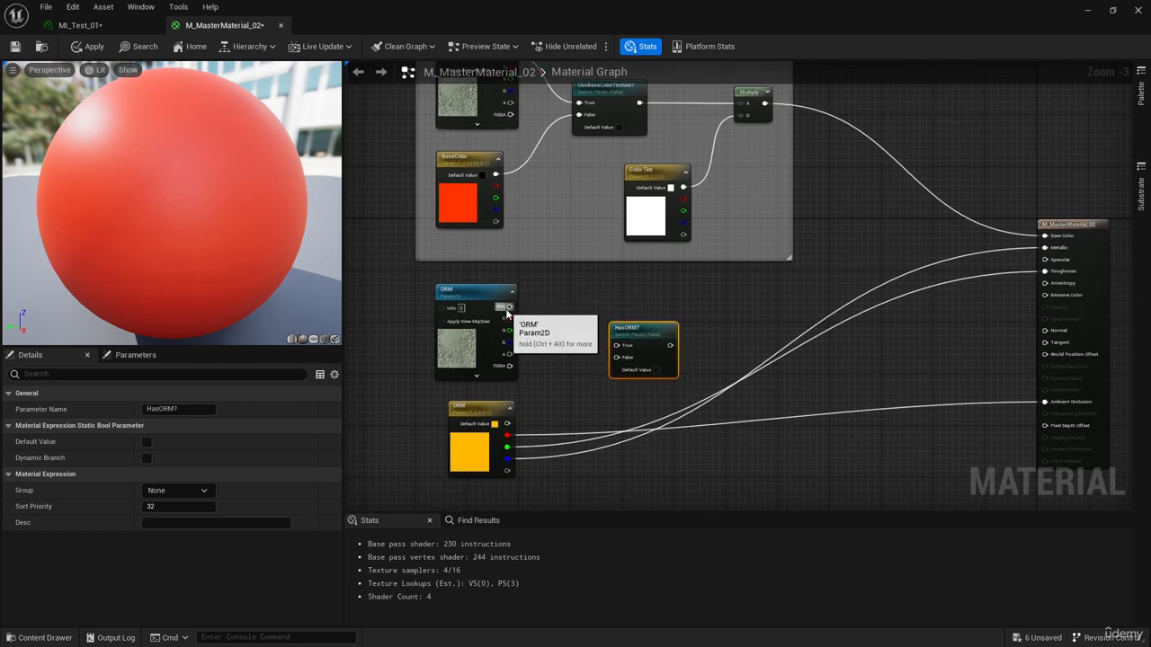
left_click_drag(508, 307, 618, 347)
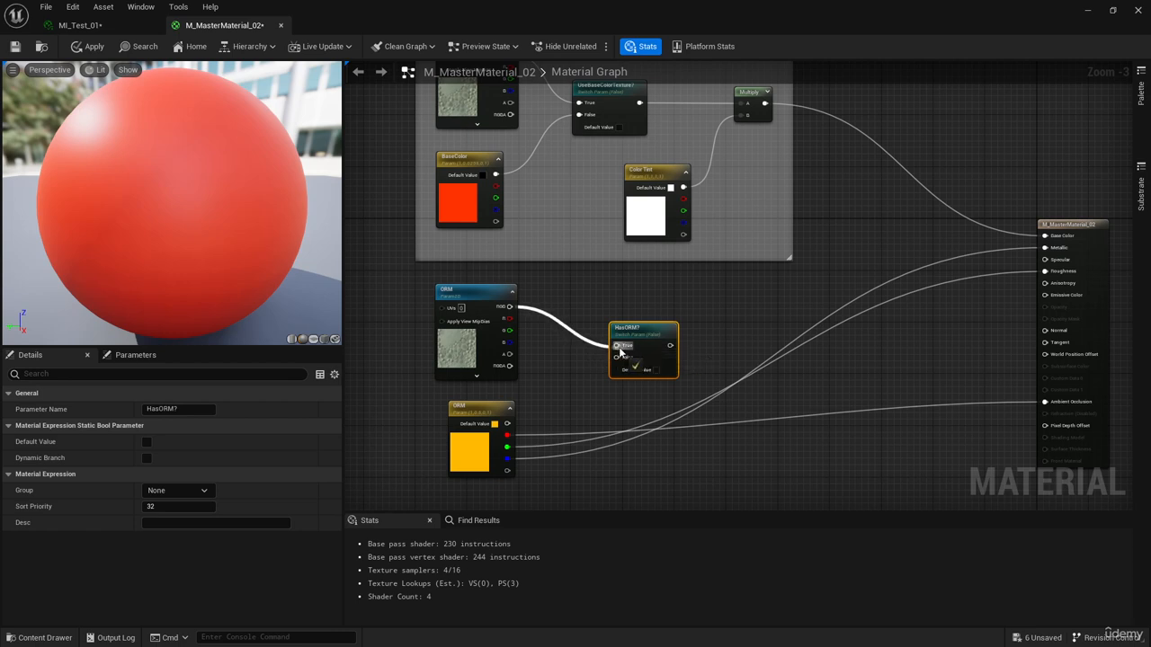
left_click_drag(507, 423, 618, 359)
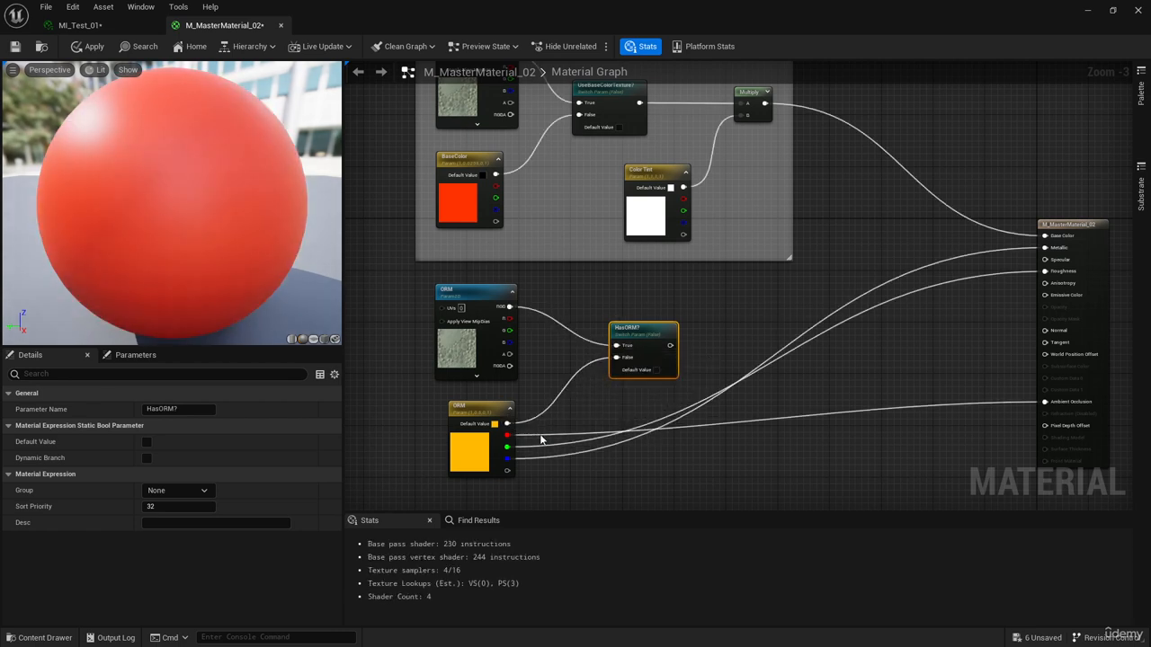
- Break the ORM vector's red, green and blue channel links to the material output node
right_click_drag(613, 313, 602, 297)
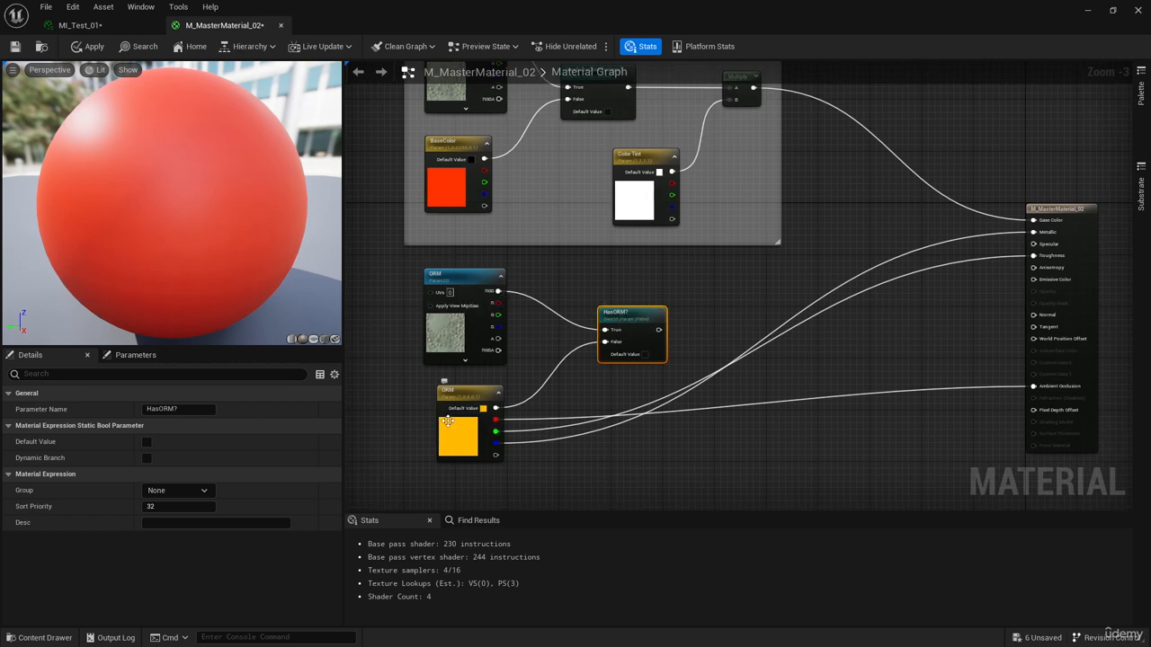
right_click_drag(651, 377, 617, 389)
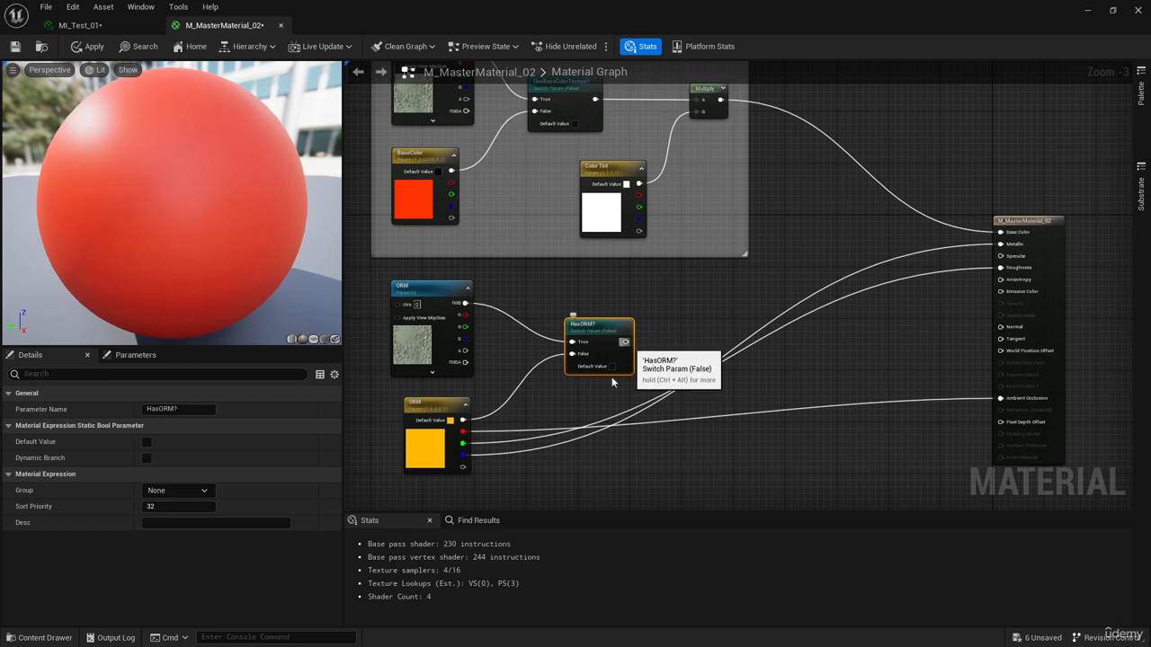
left_click(464, 433, "alt")
left_click(463, 444, "alt")
left_click(463, 456, "alt")
- Add a SplitComponents node fed by the HasORM? switch output and line it up beside the switch
right_click_drag(528, 407, 496, 404)
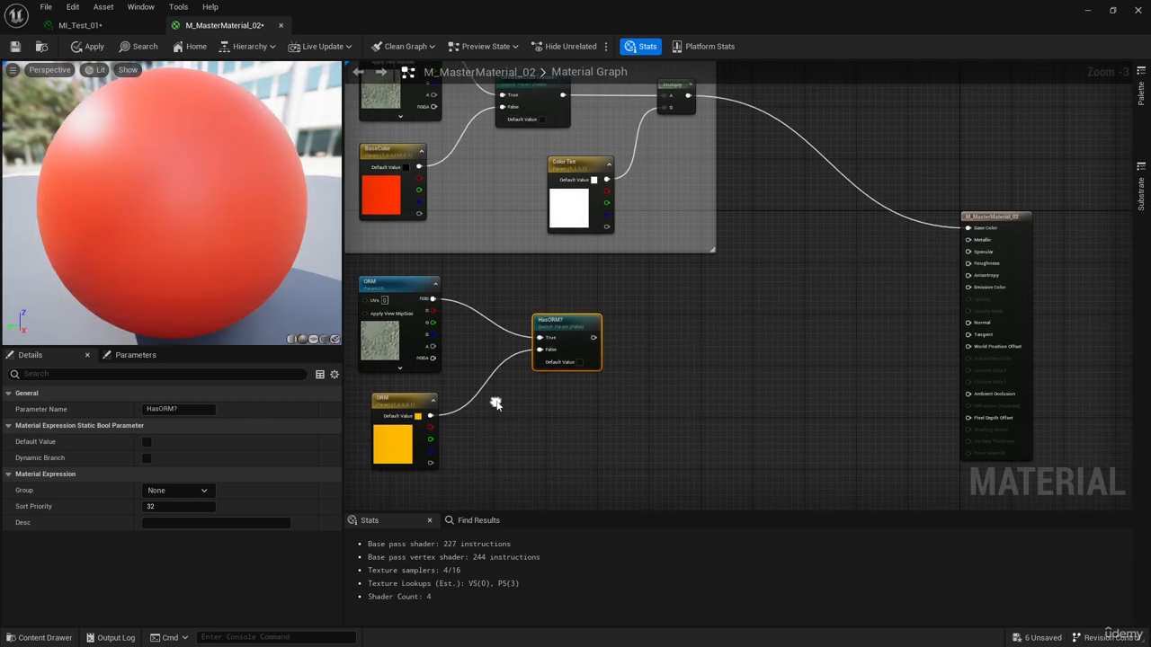
left_click_drag(593, 337, 641, 339)
type("slp")
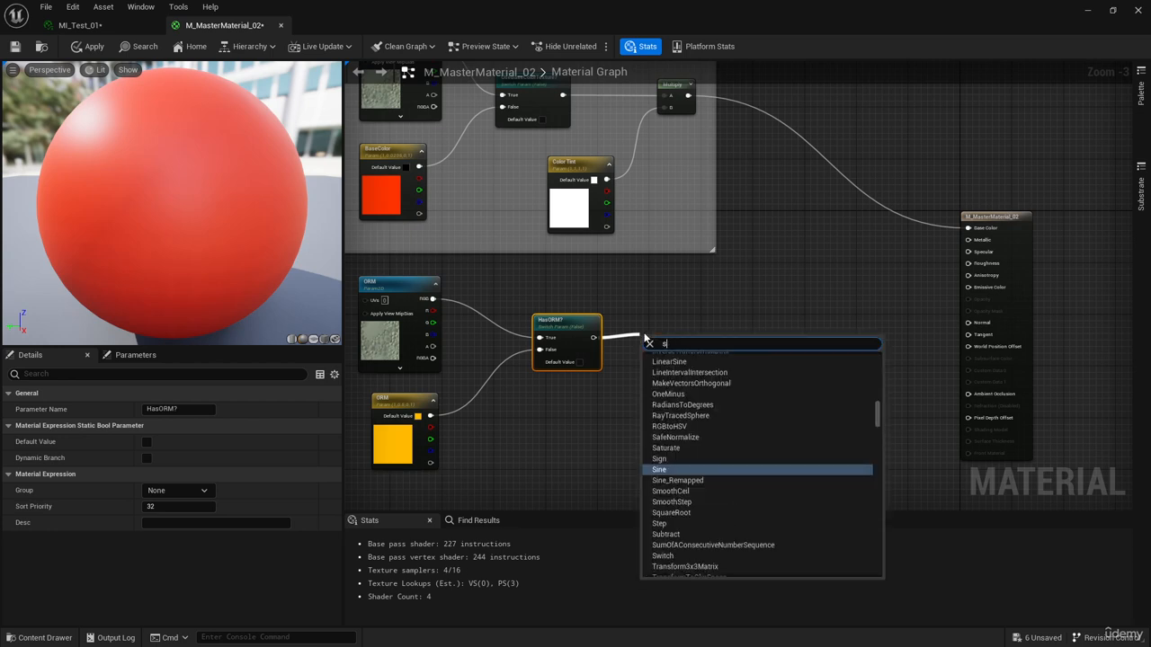
key("BackSpace")
key("BackSpace")
type("plitc")
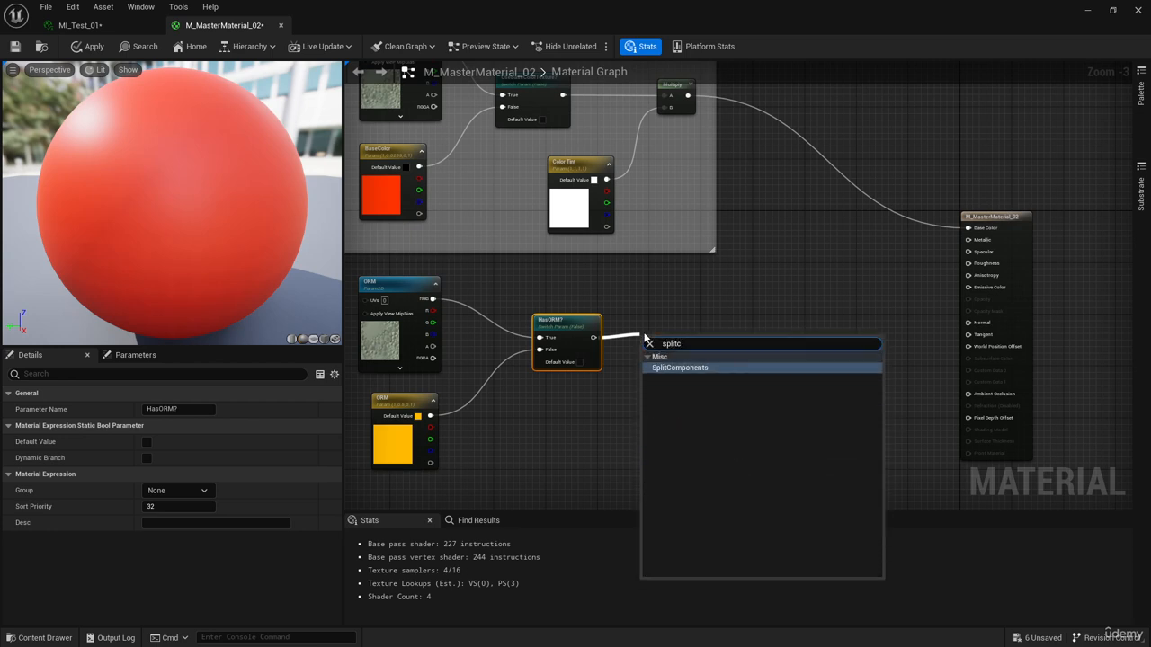
key("Return")
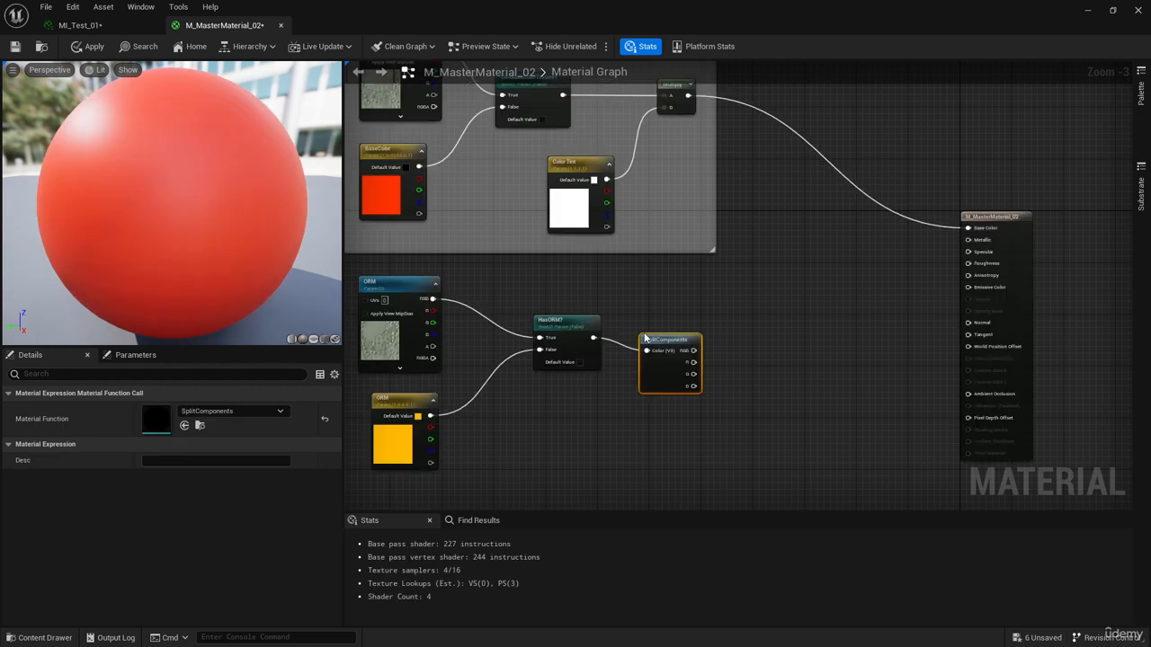
left_click_drag(646, 338, 636, 326)
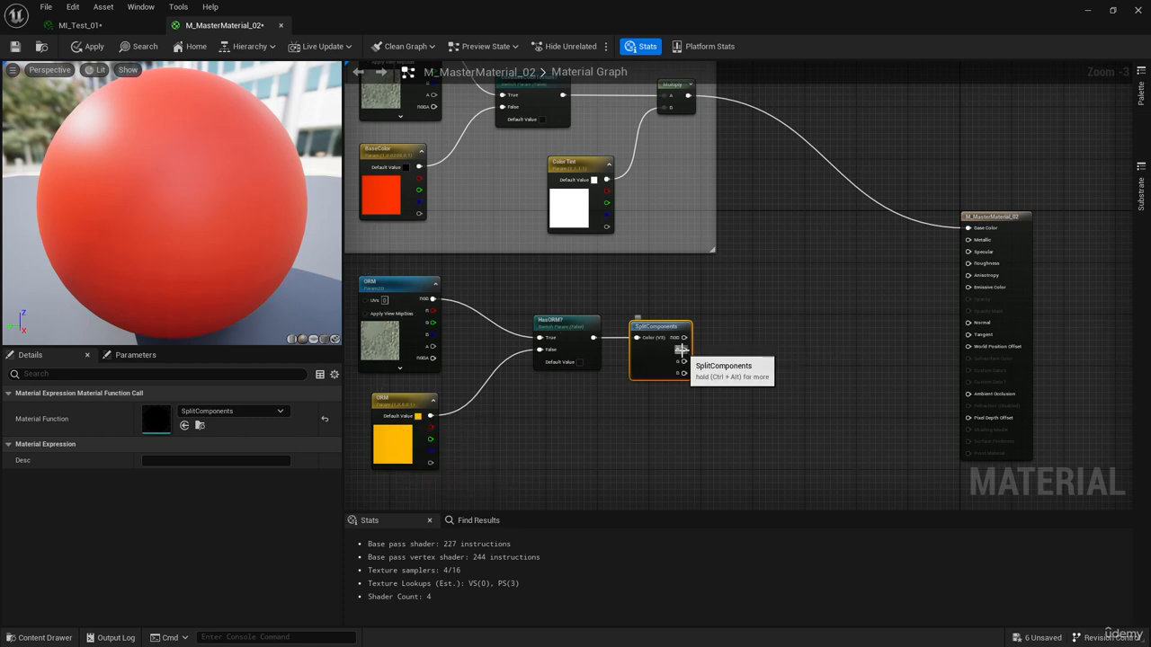
- Connect the SplitComponents outputs to the material: R to Ambient Occlusion, G to Roughness and B to Metallic
left_click_drag(683, 350, 974, 397)
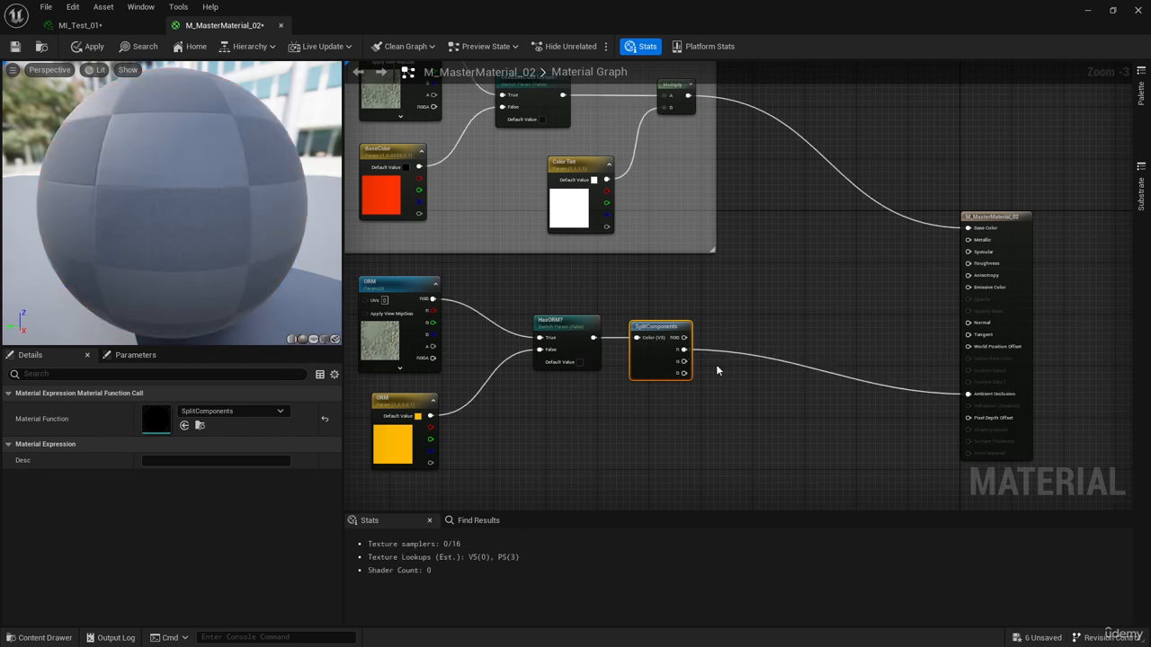
left_click_drag(683, 361, 973, 265)
left_click_drag(684, 373, 961, 247)
right_click_drag(438, 283, 522, 264)
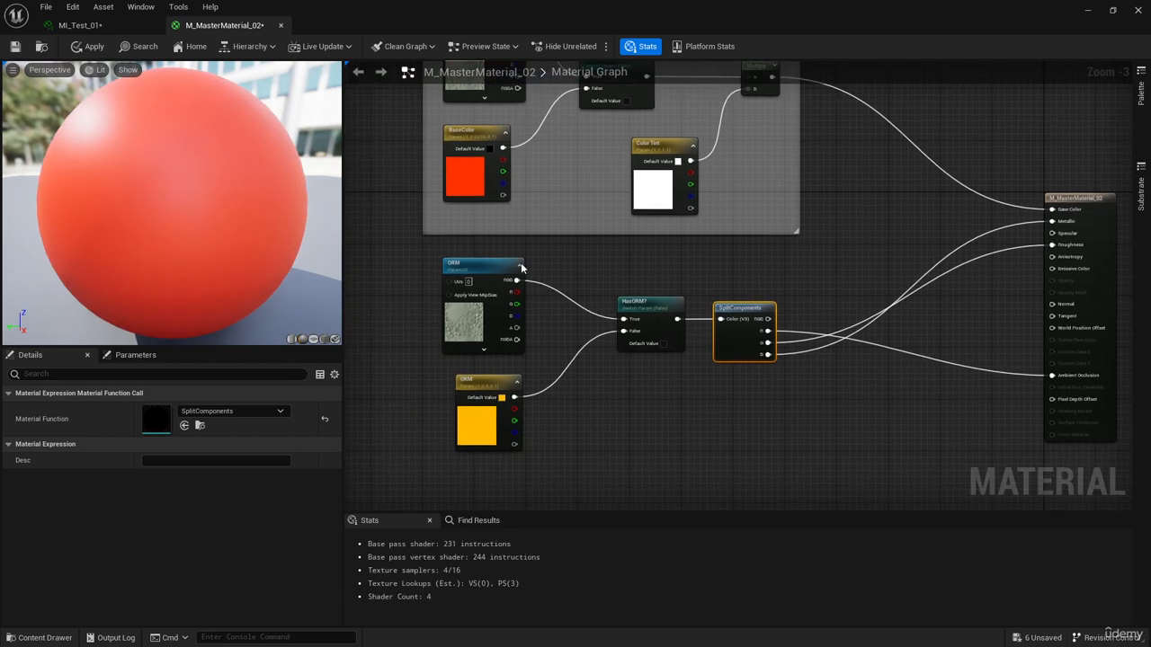
- Wrap the ORM texture, ORM vector, HasORM? switch and SplitComponents nodes in a comment titled ORM, spaced below the Base Color comment
right_click_drag(649, 260, 669, 240)
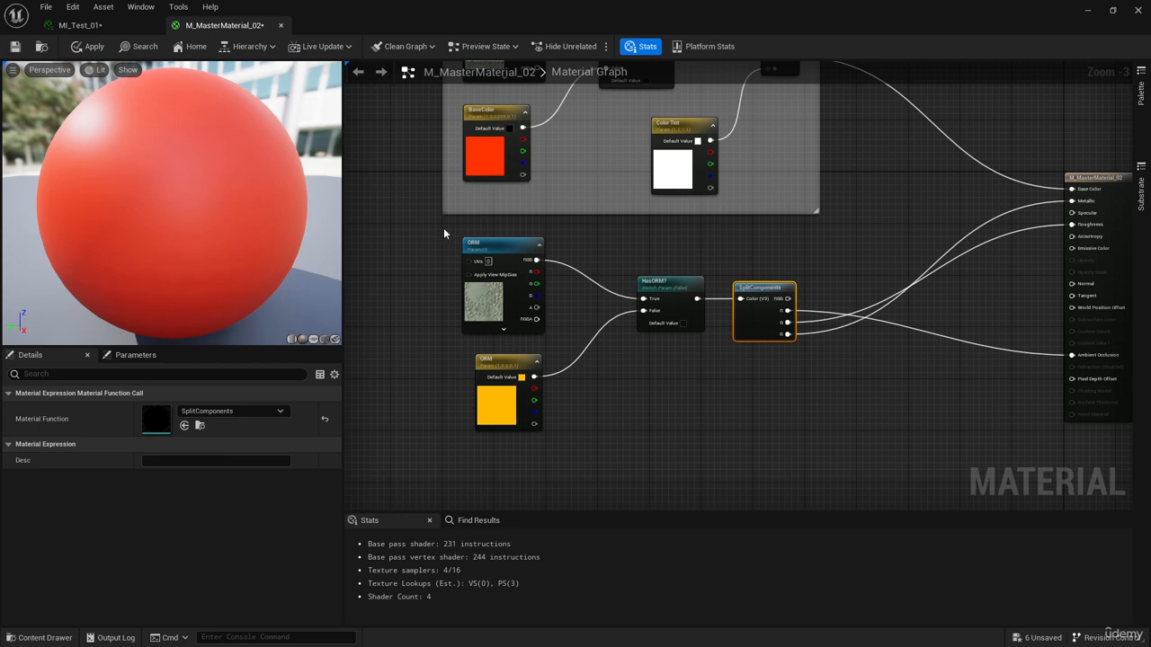
left_click_drag(443, 228, 828, 448)
key("c")
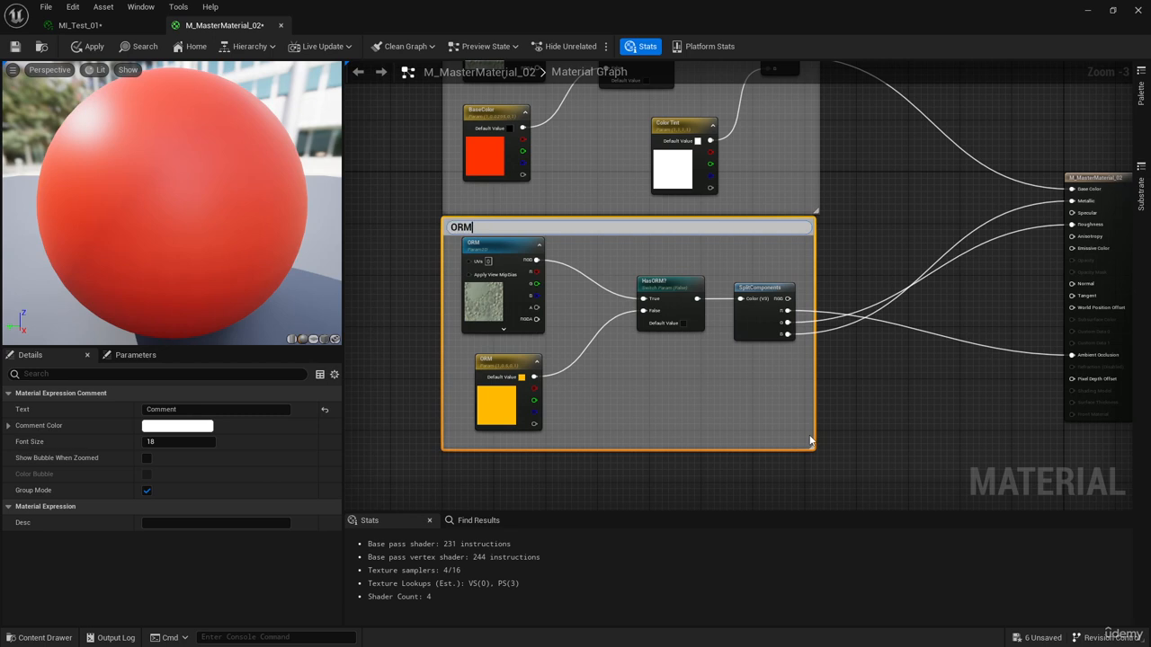
key("Return")
left_click_drag(680, 232, 681, 247)
left_click(856, 241)
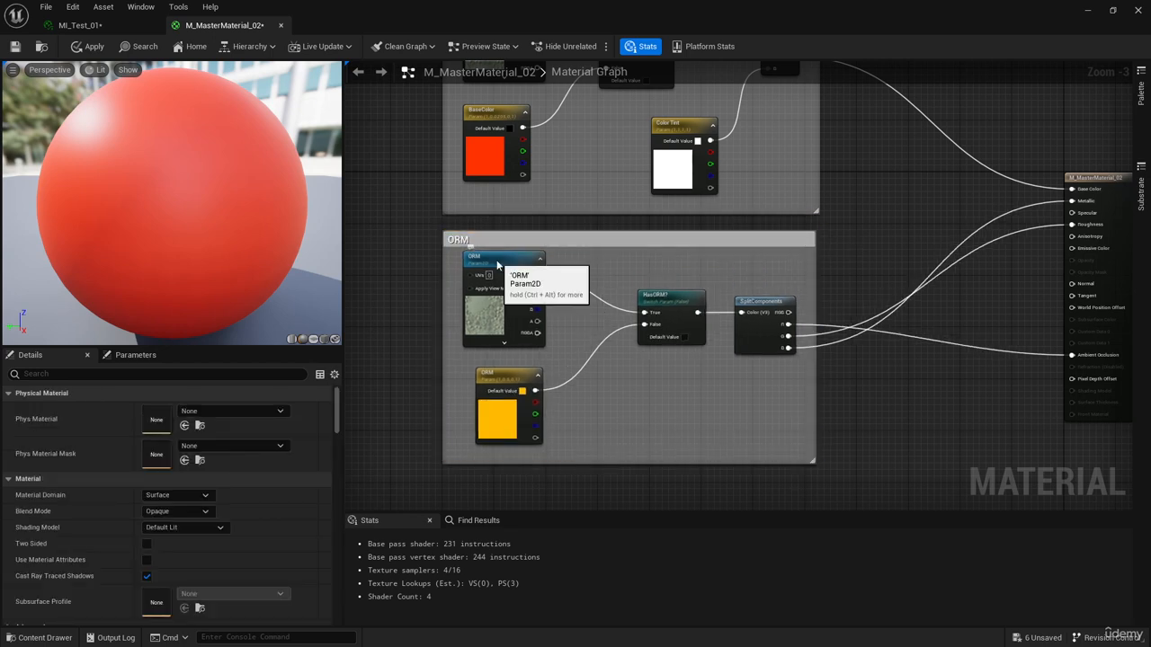
- Assign the ORM texture, the ORM vector and the HasORM? switch to the parameter group ORM
left_click(501, 272)
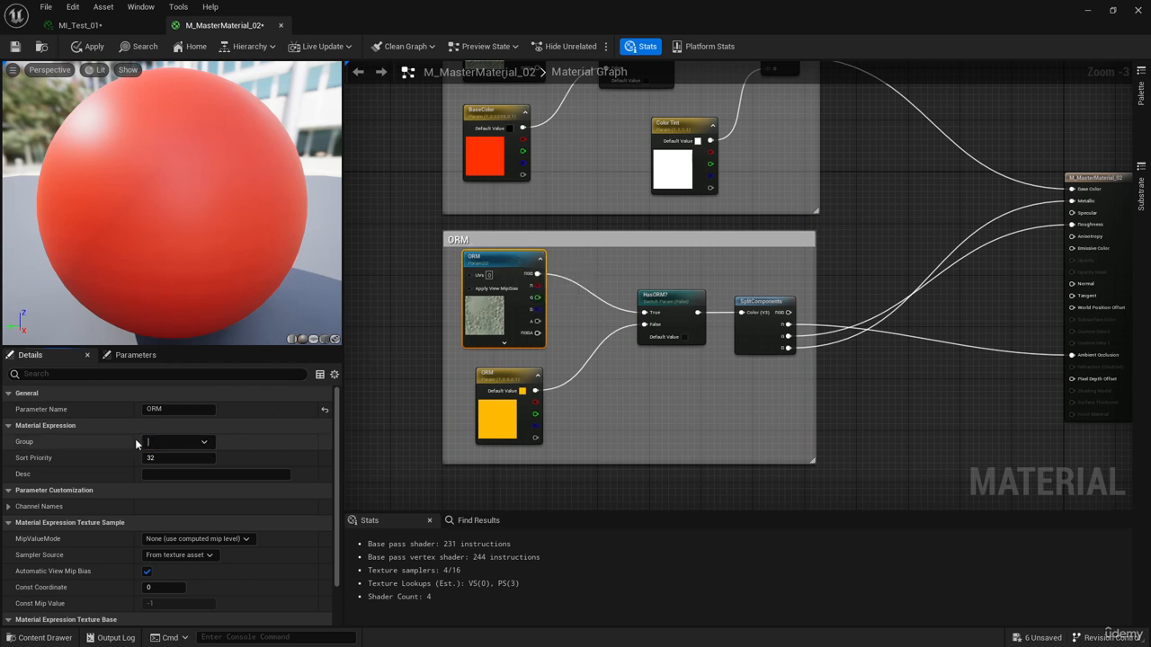
left_click(505, 374)
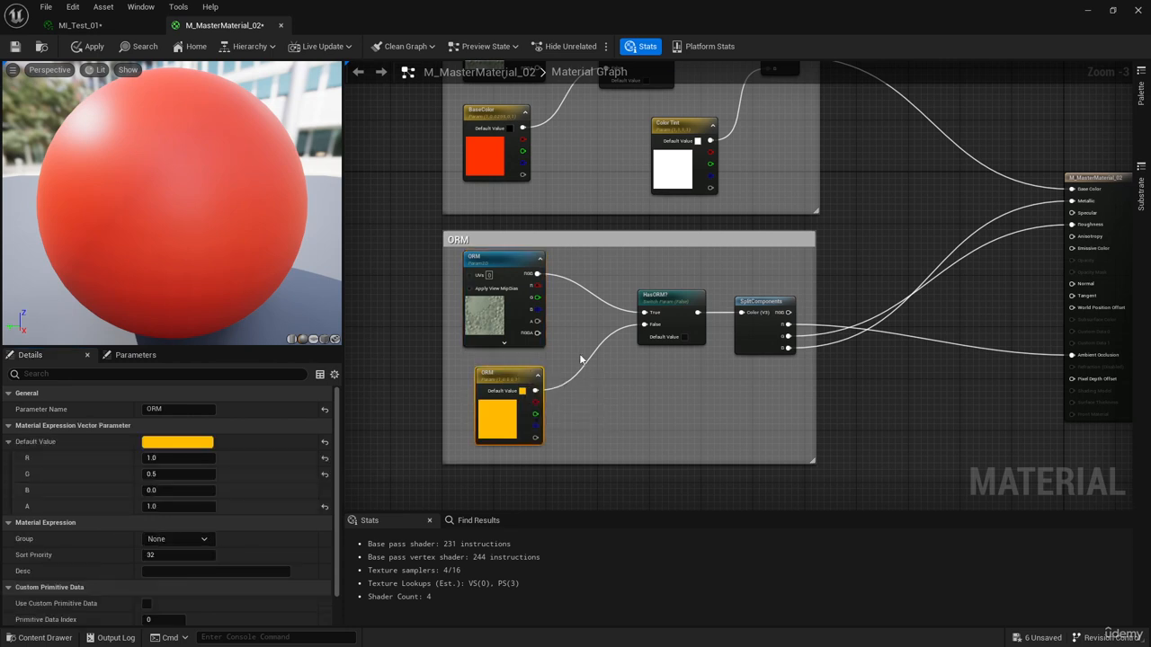
left_click(684, 294, "ctrl")
left_click(761, 301, "ctrl")
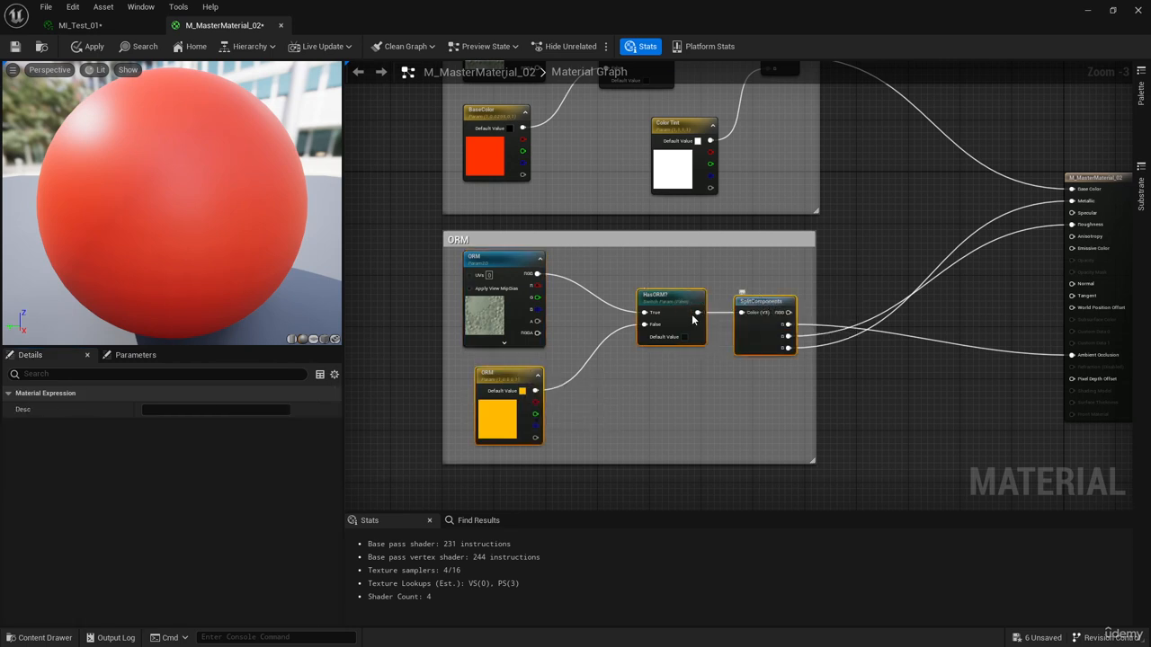
left_click(504, 376)
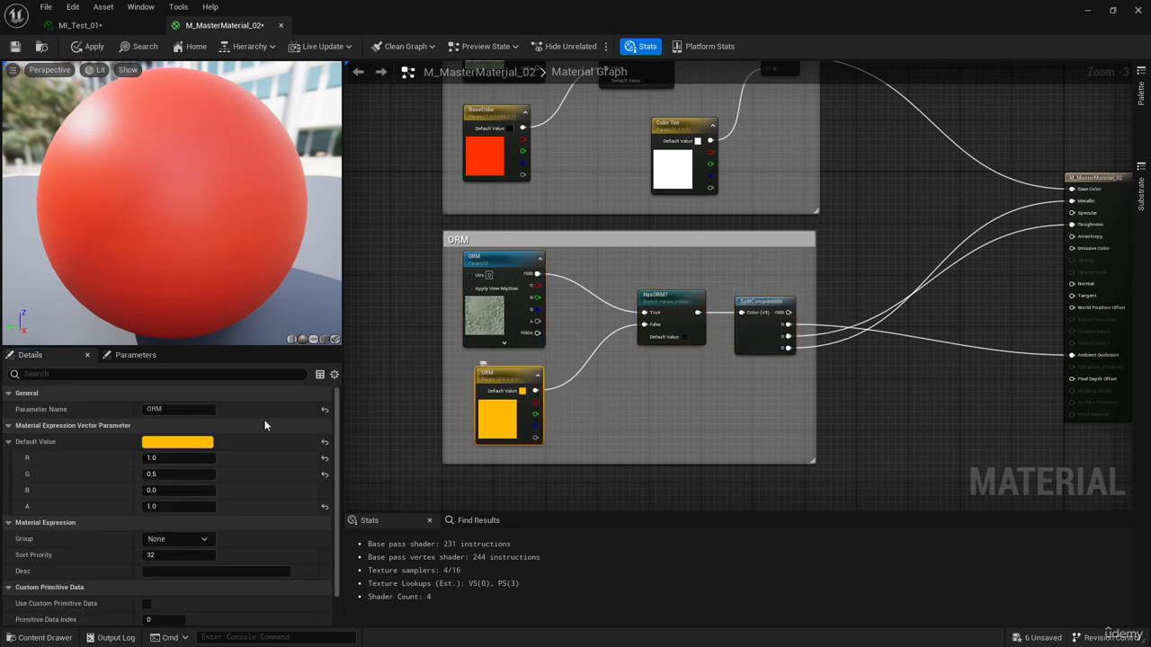
left_click(204, 540)
left_click(175, 570)
left_click(670, 301)
left_click(203, 490)
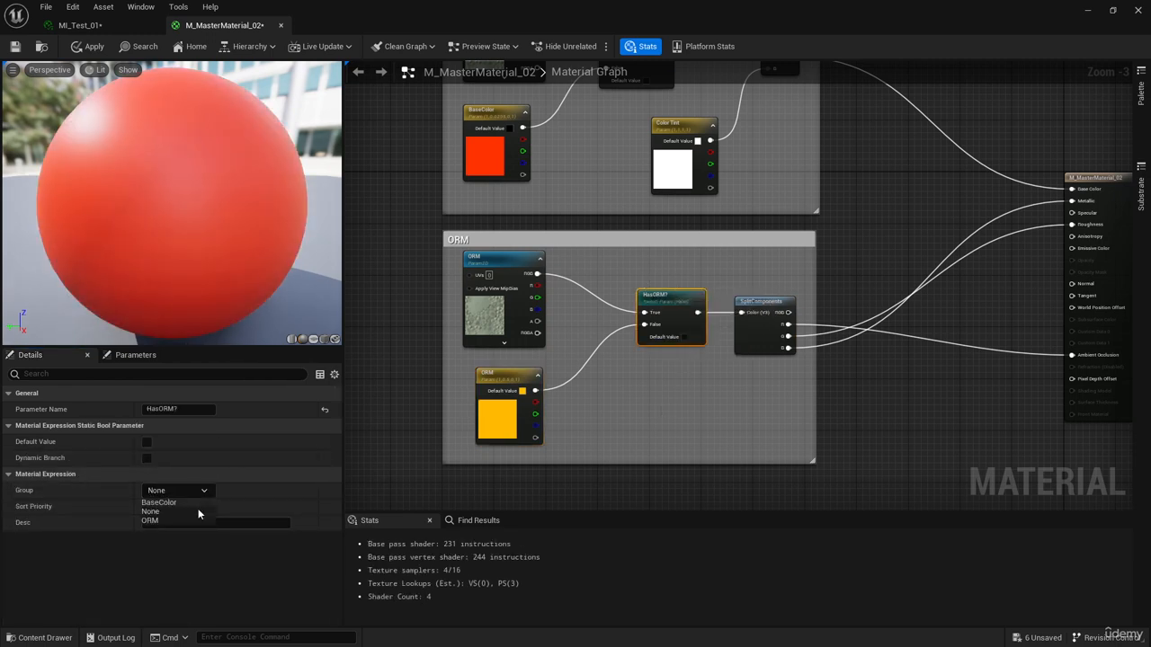
left_click(781, 301)
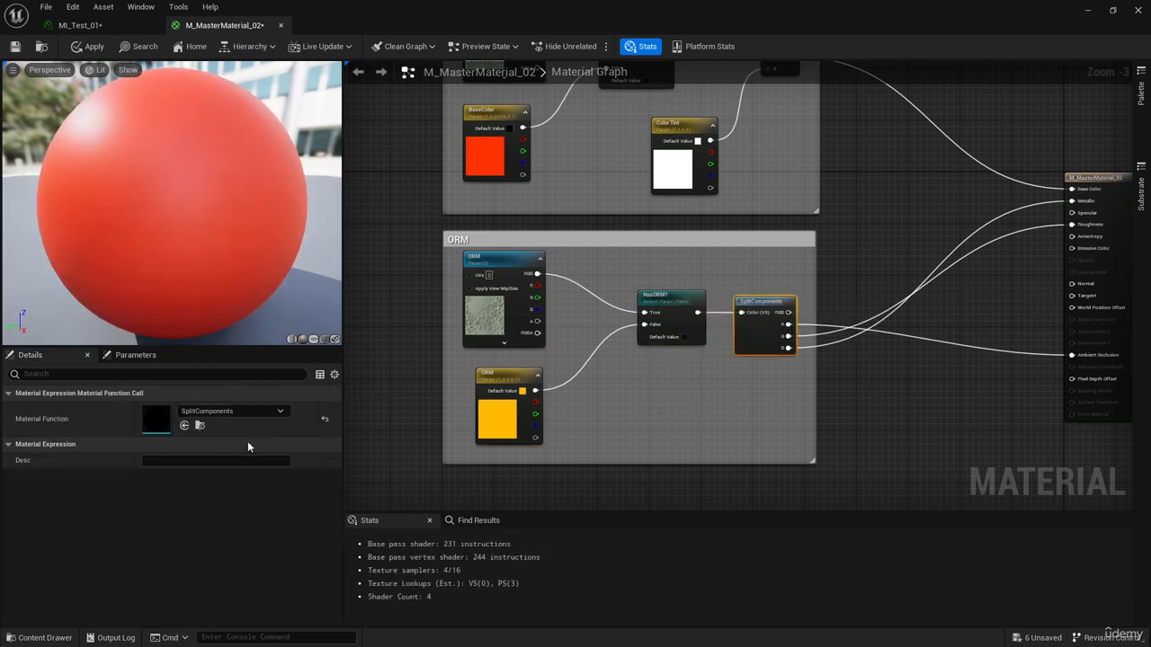
left_click(721, 382)
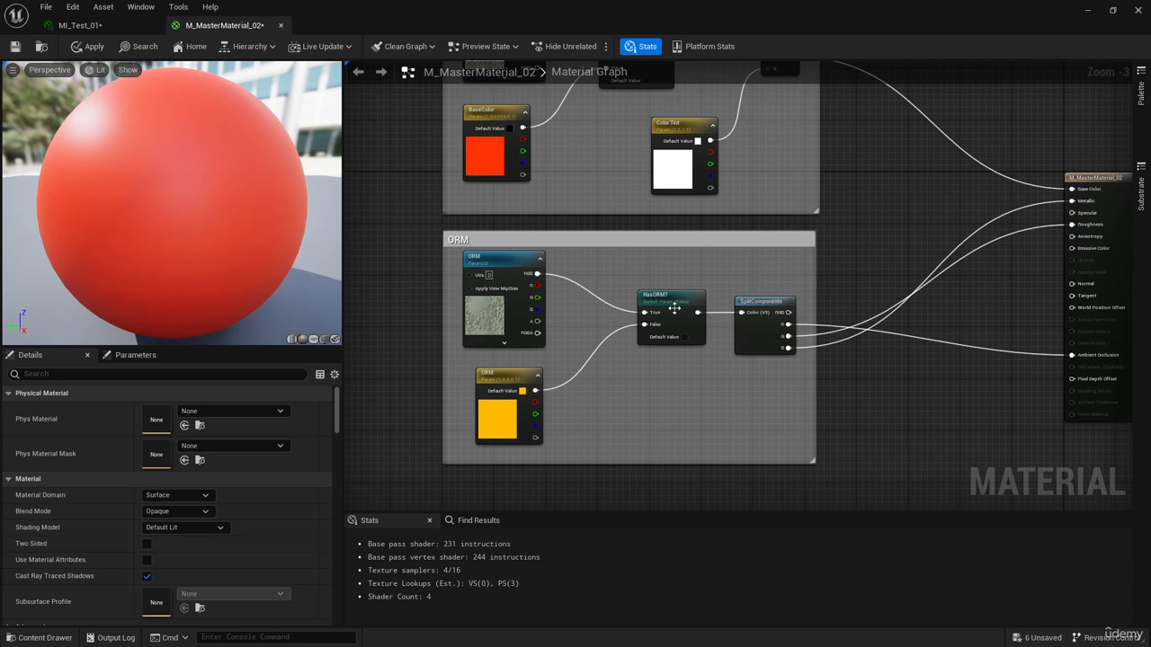
- Apply and save M_MasterMaterial_02, restore the editor to a smaller floating window and bring up the MI_Test_01 instance
scroll(832, 256, "down", 2)
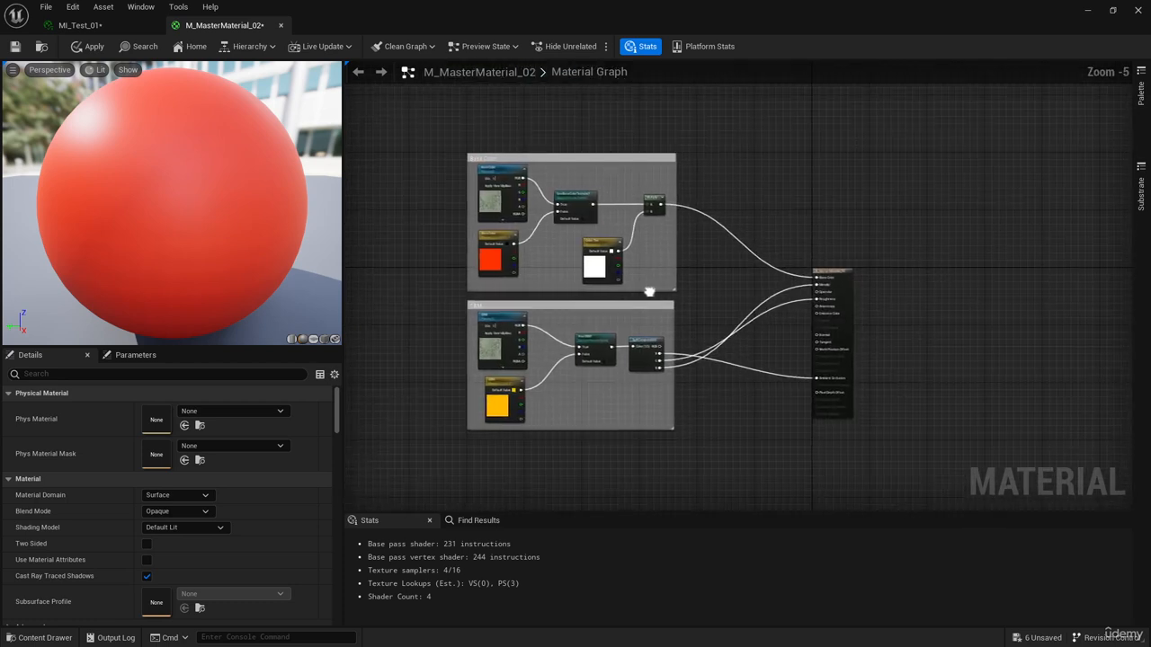
scroll(649, 292, "up", 1)
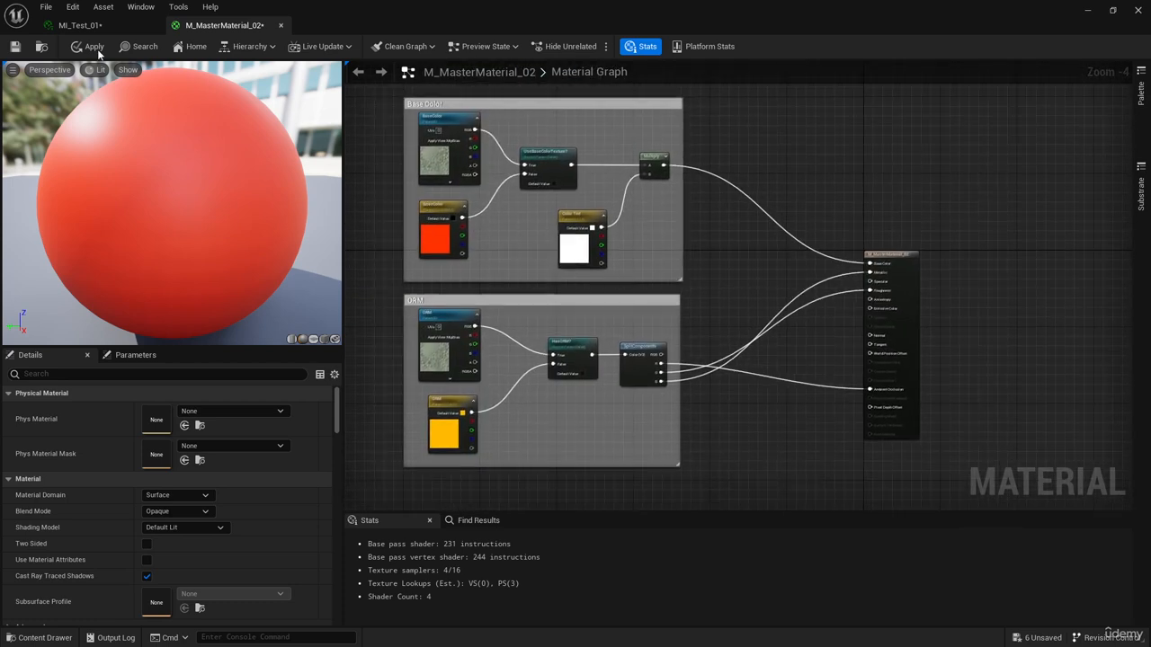
left_click(94, 46)
left_click(15, 45)
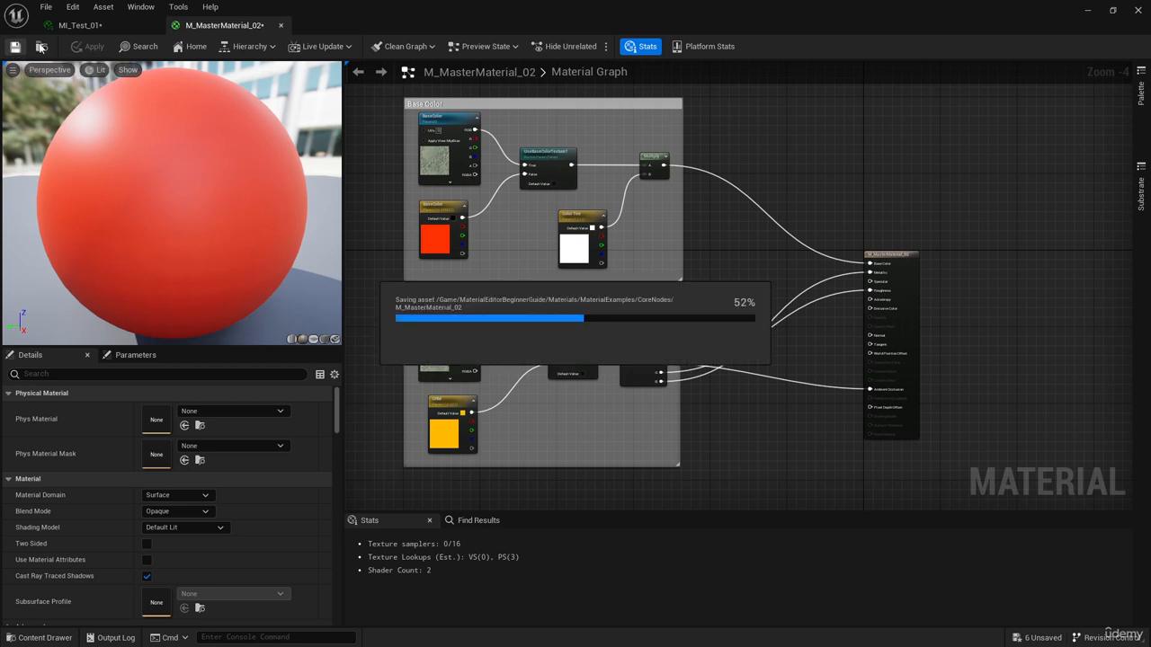
double_click(380, 26)
left_click(342, 72)
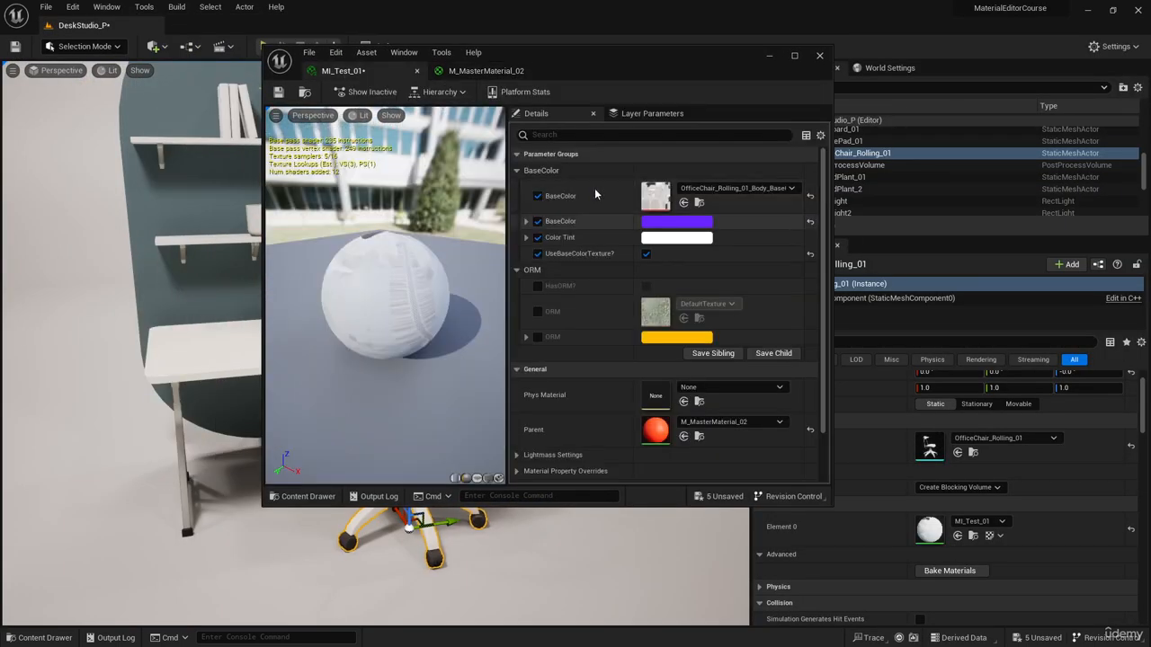
- Review MI_Test_01's parent and ORM parameters, and check the material instance creation option for M_MasterMaterial_02 in the CoreNodes folder
scroll(656, 359, "down", 3)
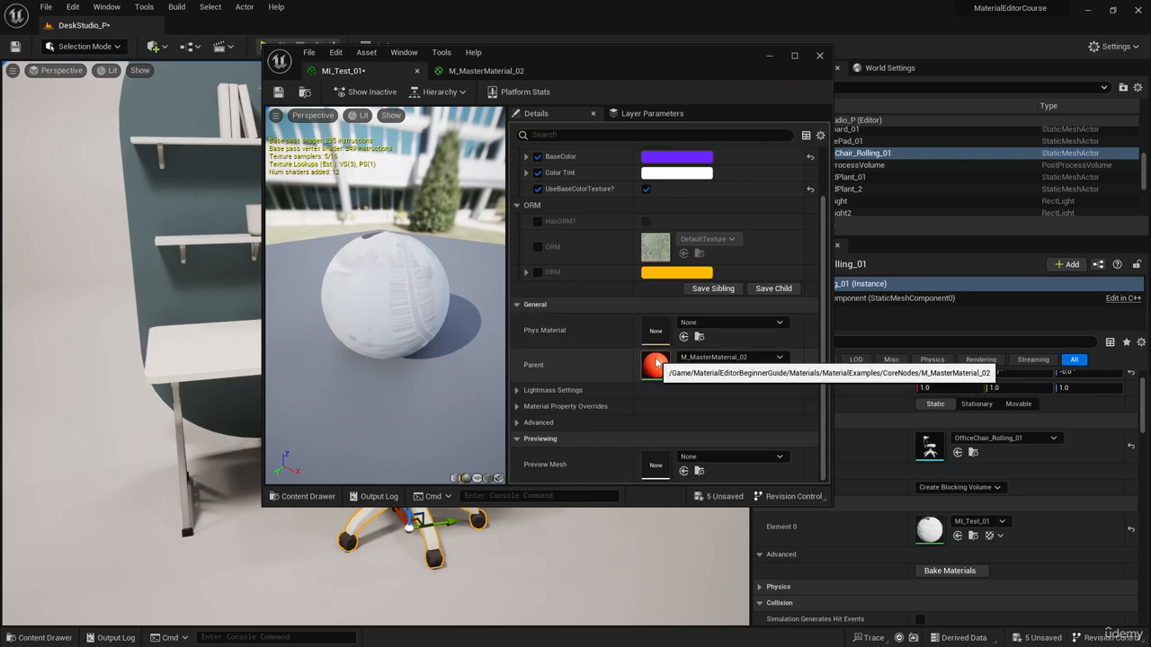
left_click(40, 638)
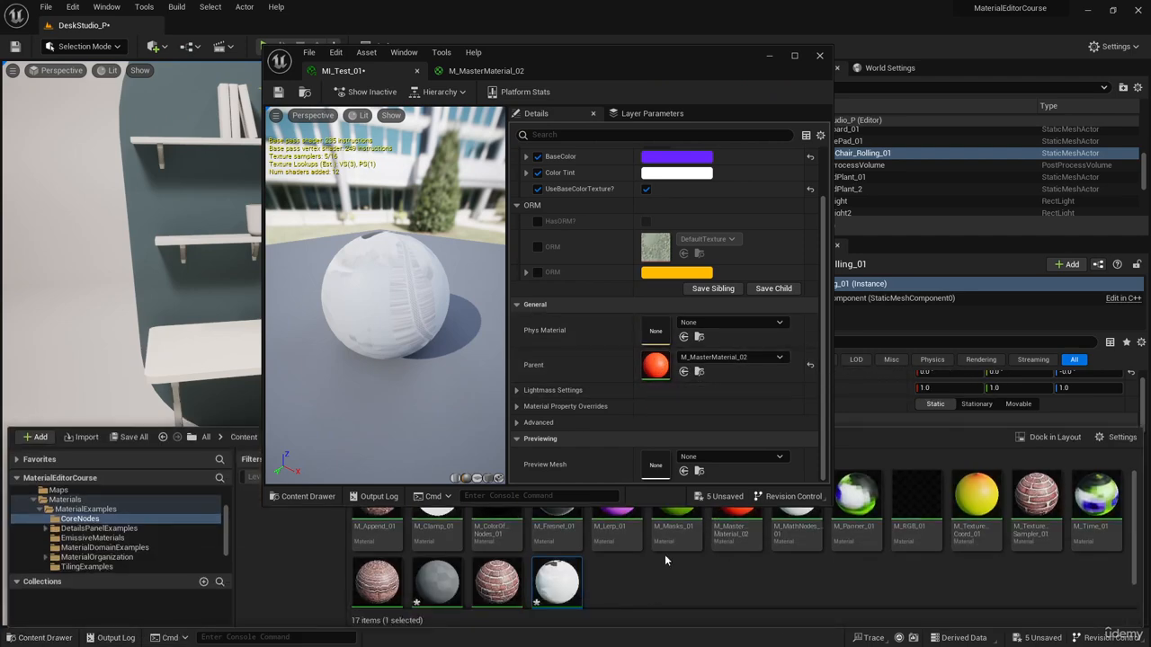
right_click(736, 526)
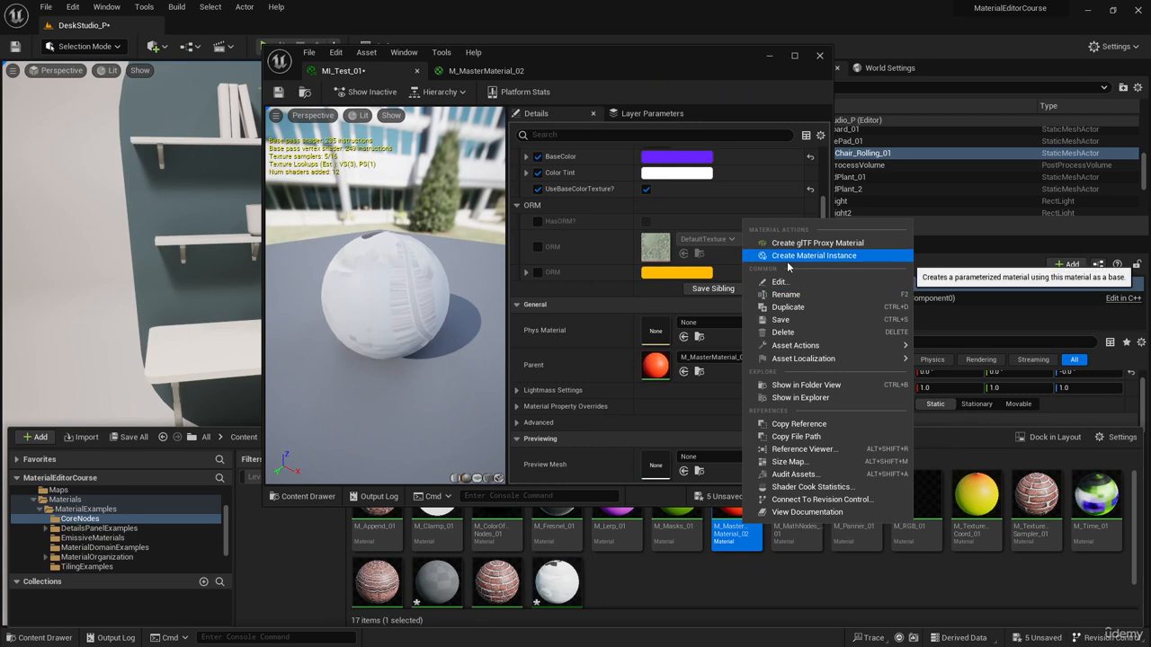
mouse_move(688, 57)
left_mouse_down()
mouse_move(662, 57)
mouse_move(692, 58)
left_mouse_up()
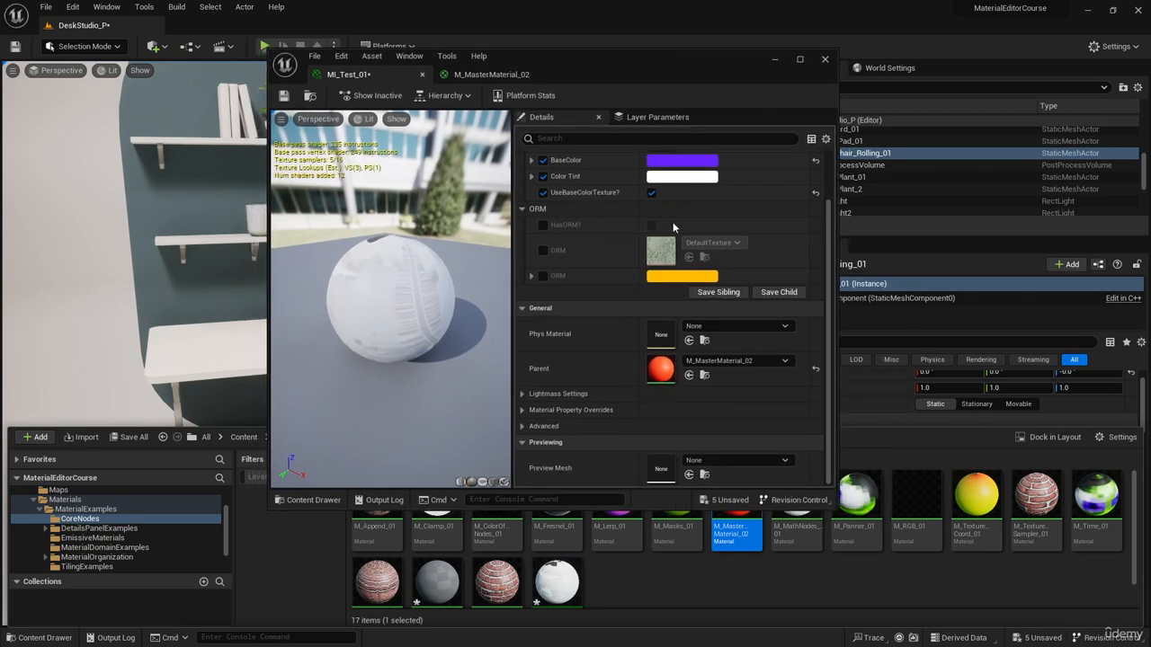
scroll(621, 244, "up", 3)
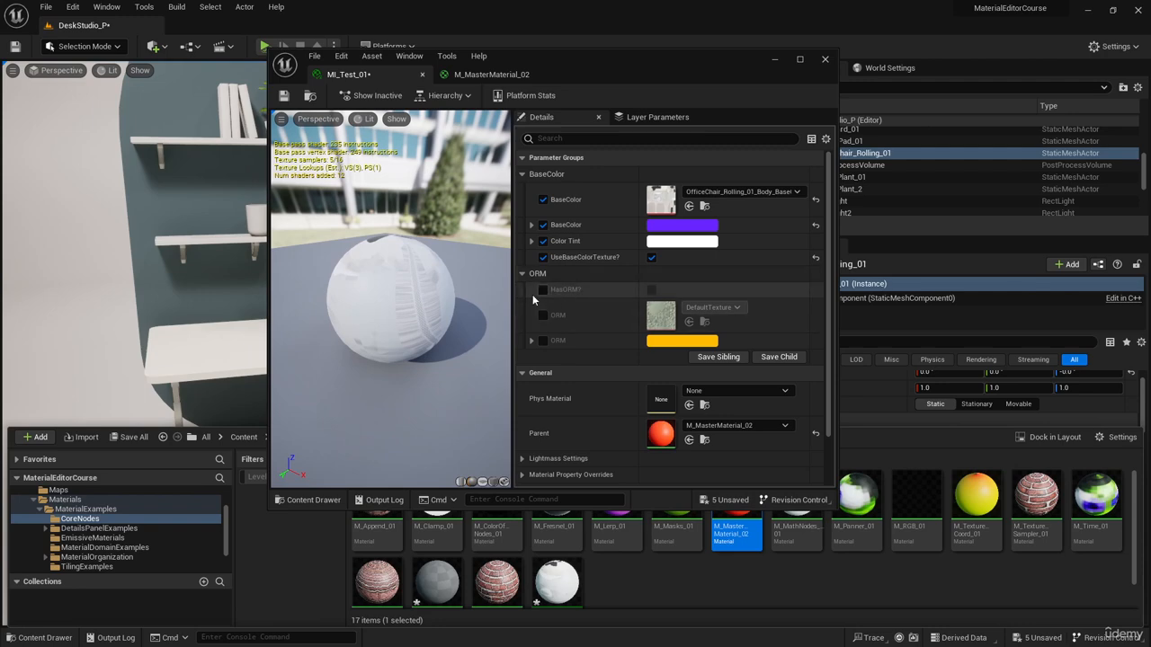
- With the office chair framed beside the instance window, override the ORM vector in MI_Test_01 and set its B channel to 1.0
left_click(531, 341)
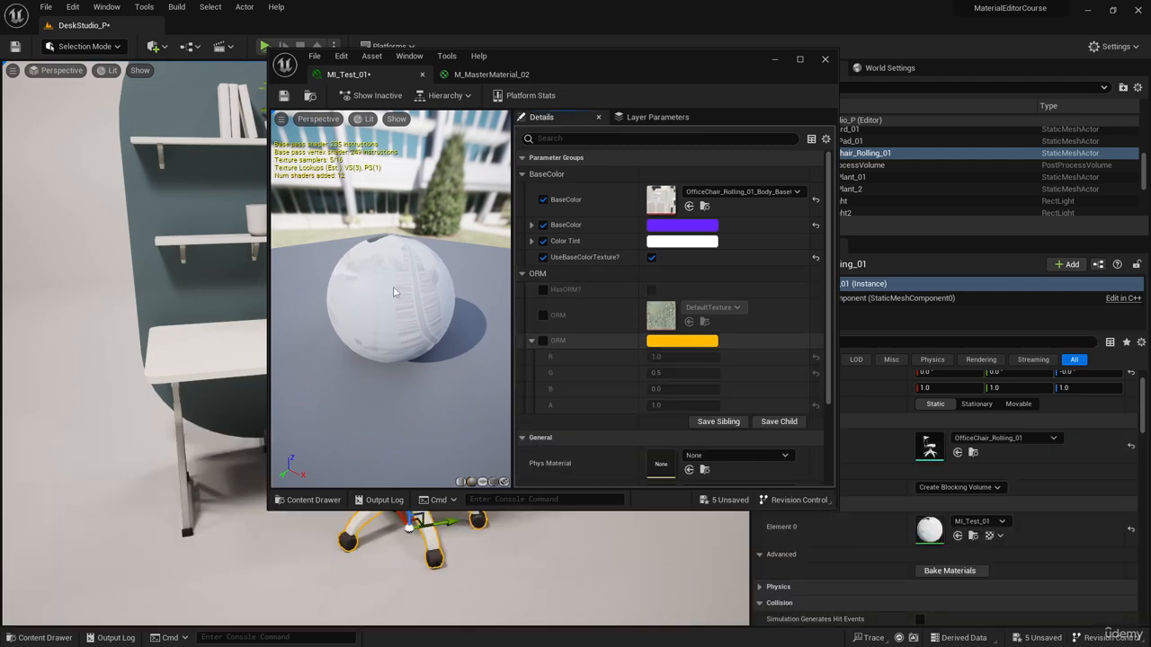
left_click_drag(602, 61, 891, 73)
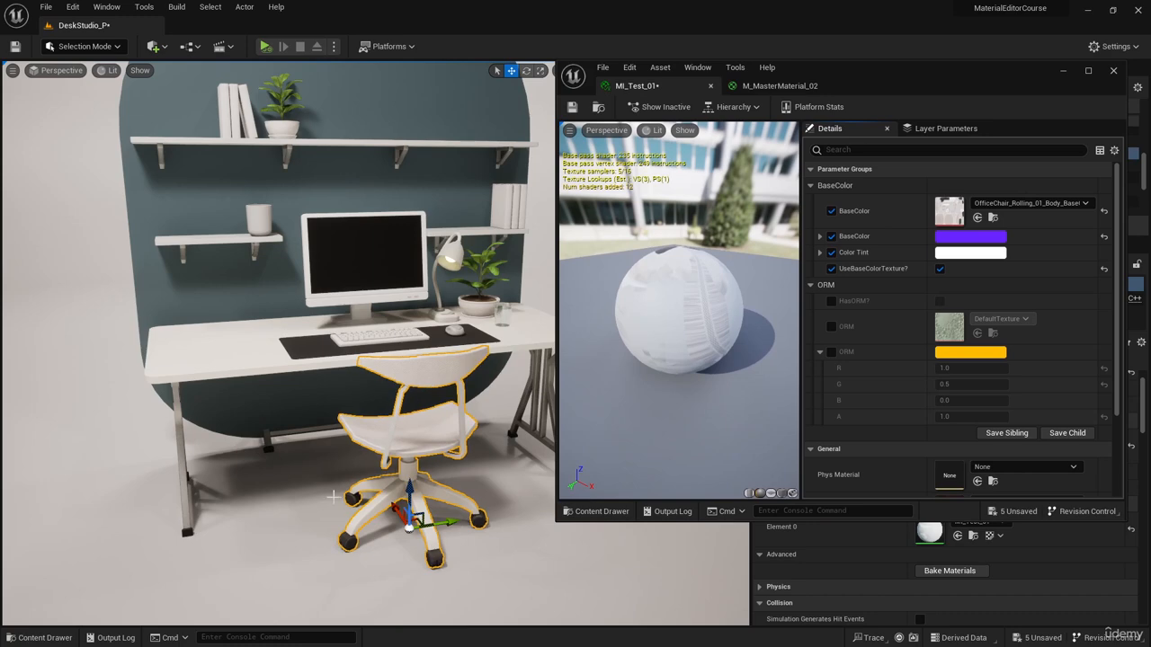
key("f")
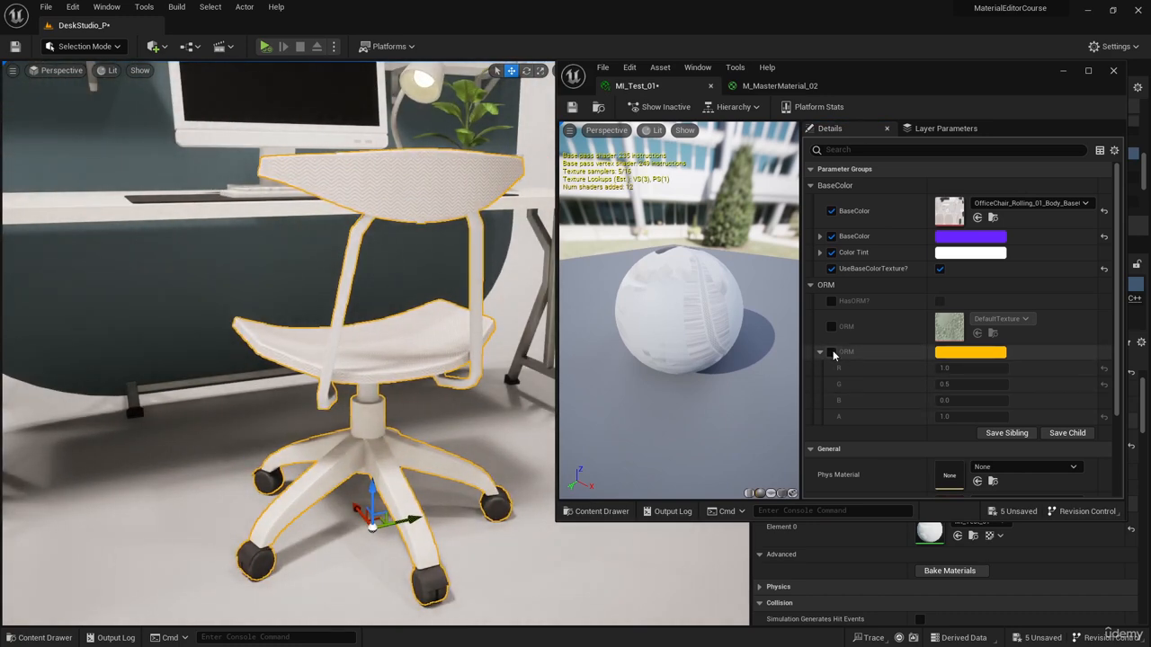
left_click(831, 352)
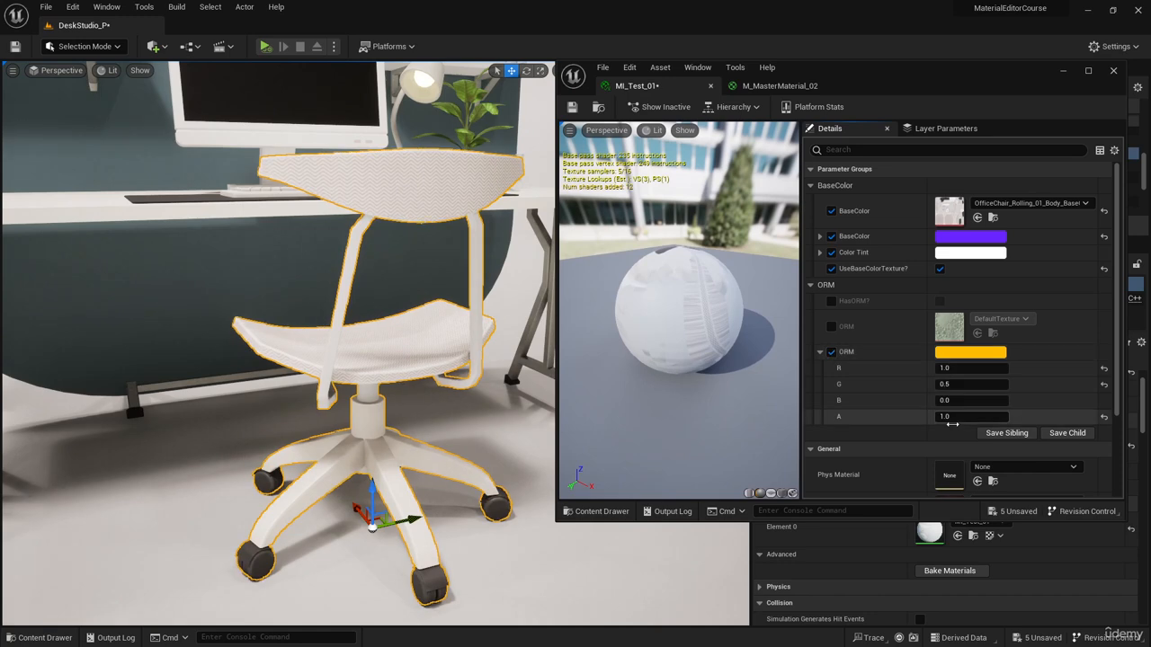
left_click(959, 400)
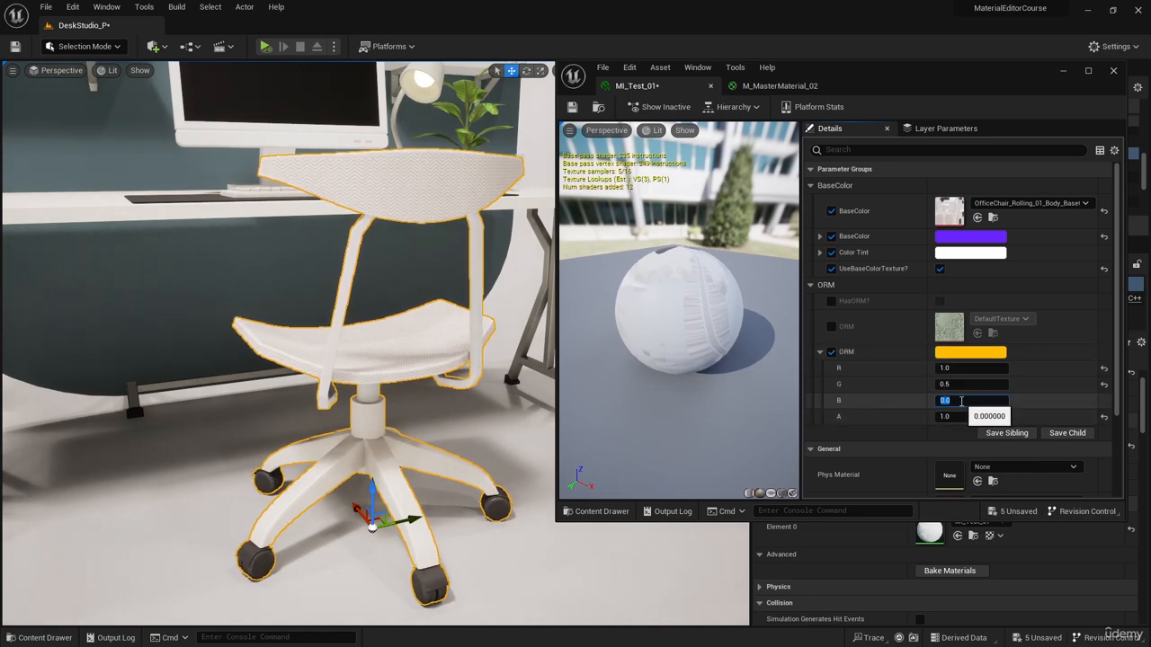
type("1")
key("Return")
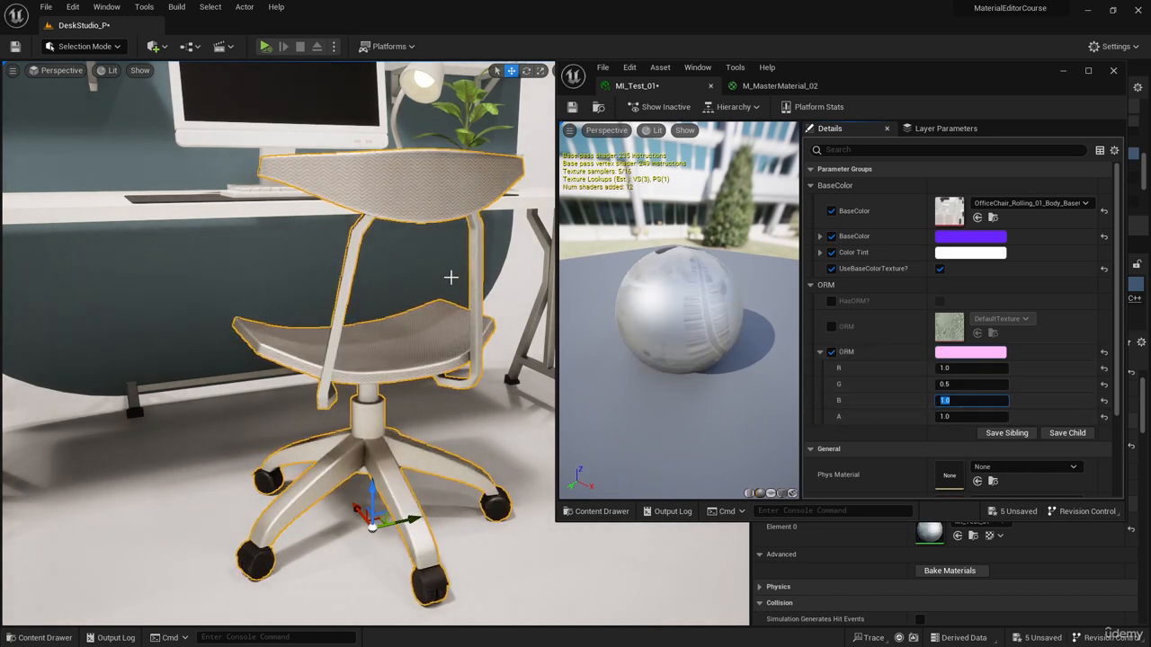
- Lower the ORM vector's G channel to about 0.276 and inspect the chair's reflections from several angles
right_click_drag(449, 277, 379, 325)
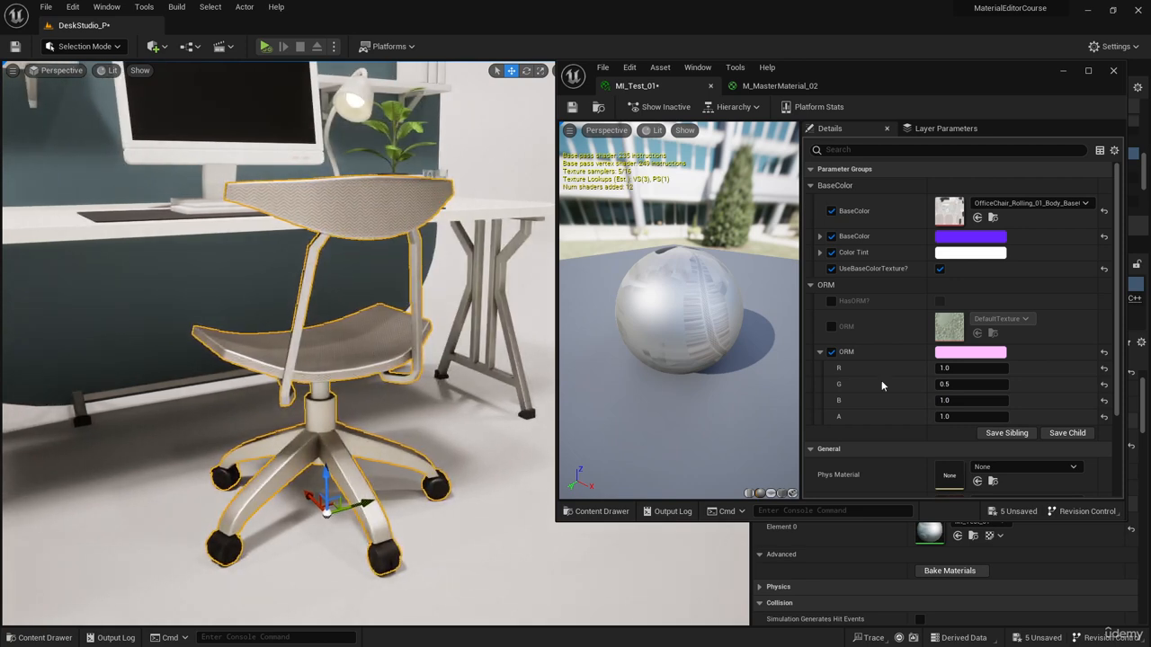
mouse_move(963, 385)
left_mouse_down()
mouse_move(915, 385)
mouse_move(941, 385)
left_mouse_up()
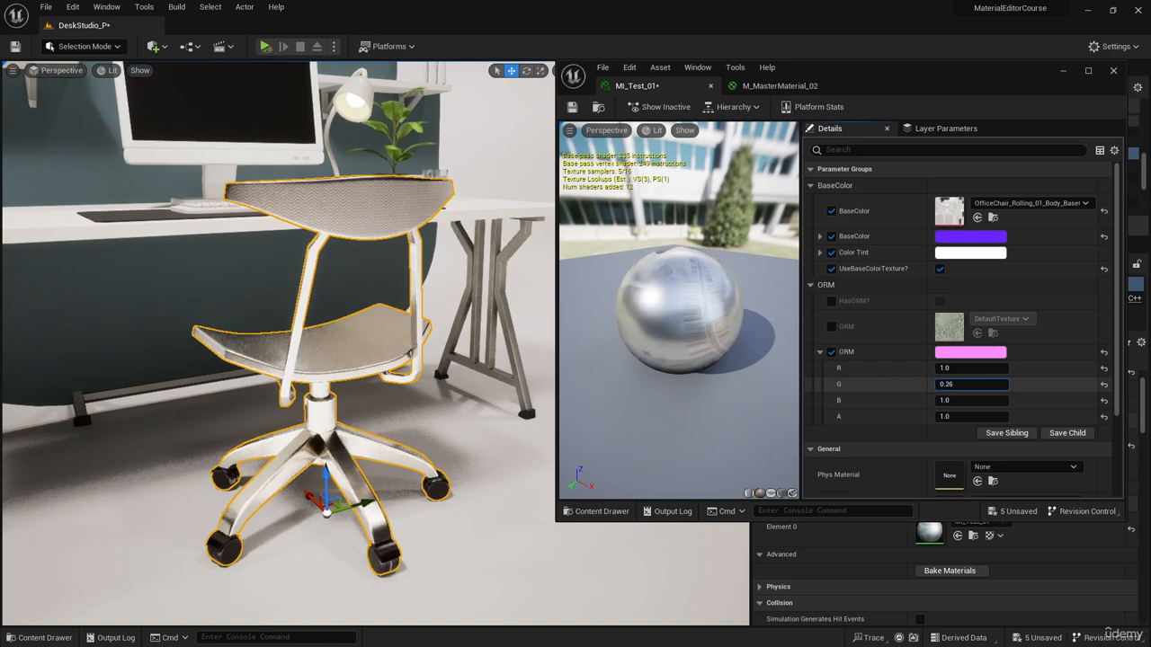
key("d")
right_click_drag(450, 387, 314, 394)
key("d")
key("d")
key("e")
key("a")
key("s")
key("w")
- Enable HasORM? and override the ORM texture with OfficeChair_Rolling_01_Body_OcclusionRoughnessMetallic
scroll(827, 333, "down", 2)
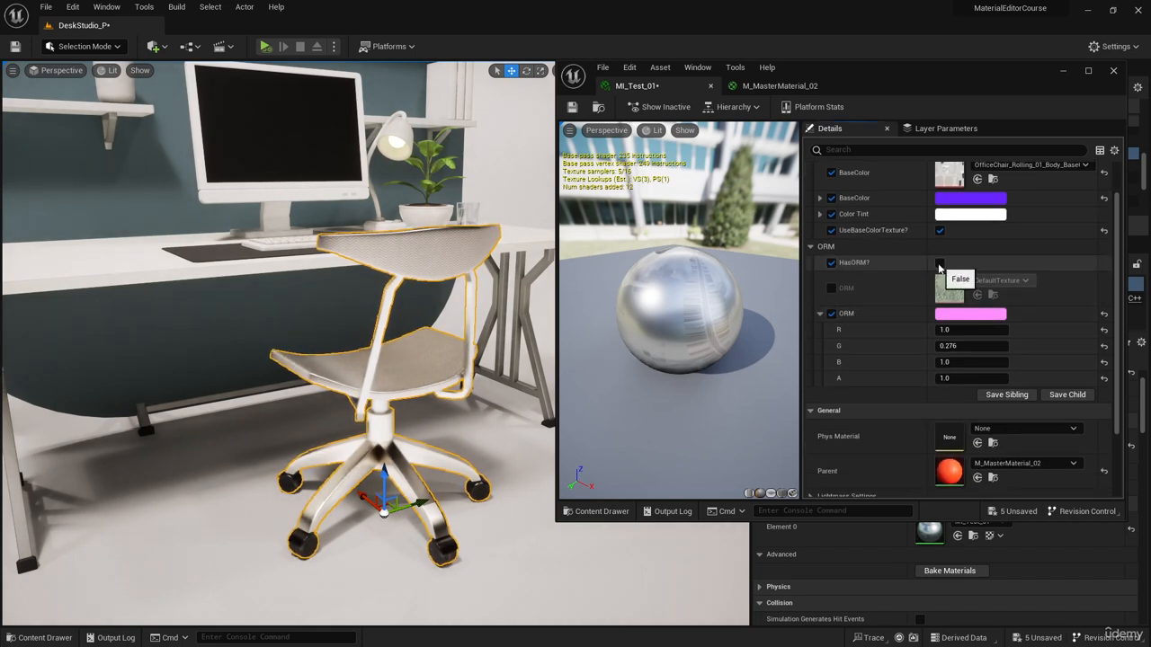
left_click(939, 262)
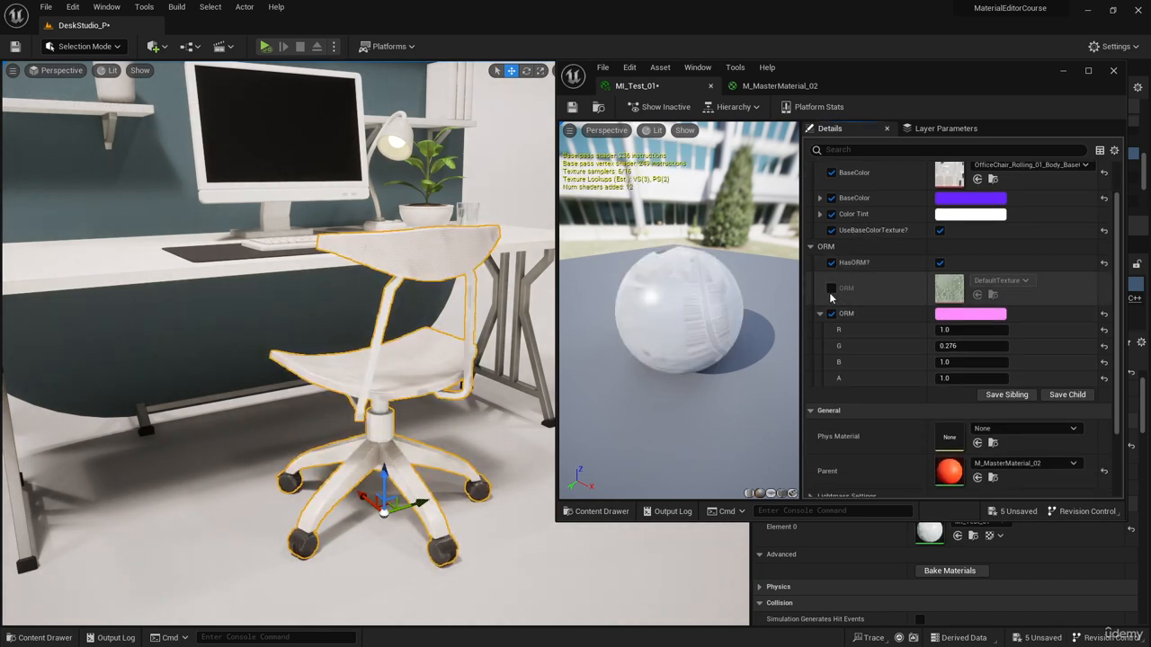
left_click(831, 288)
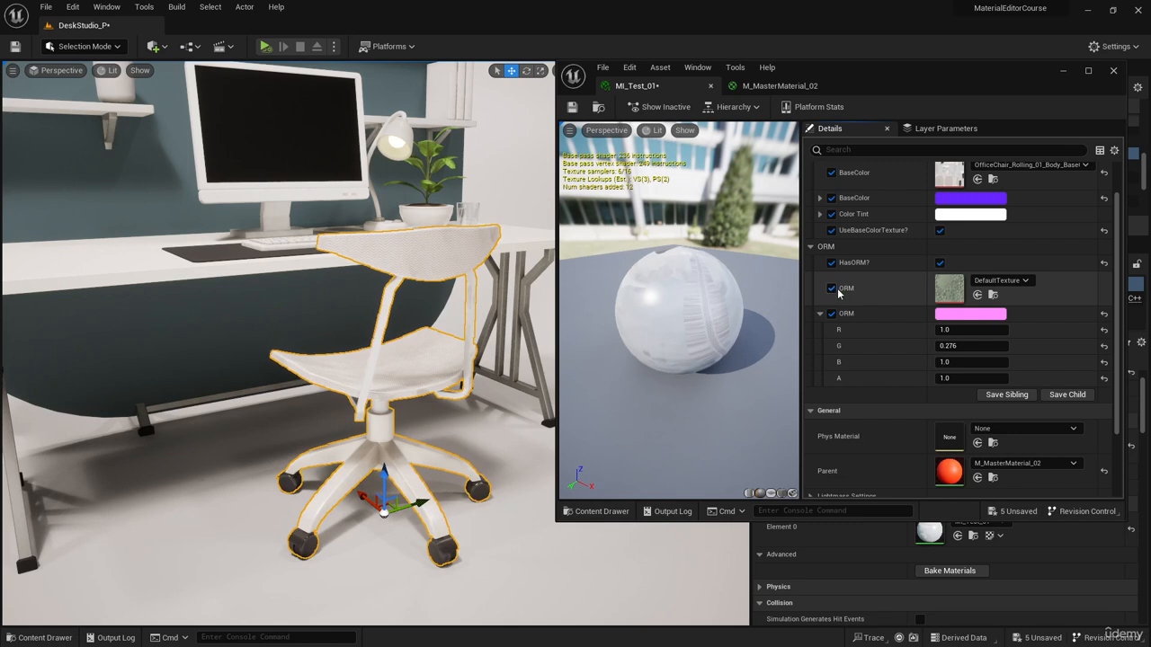
left_click(1025, 281)
type("chai")
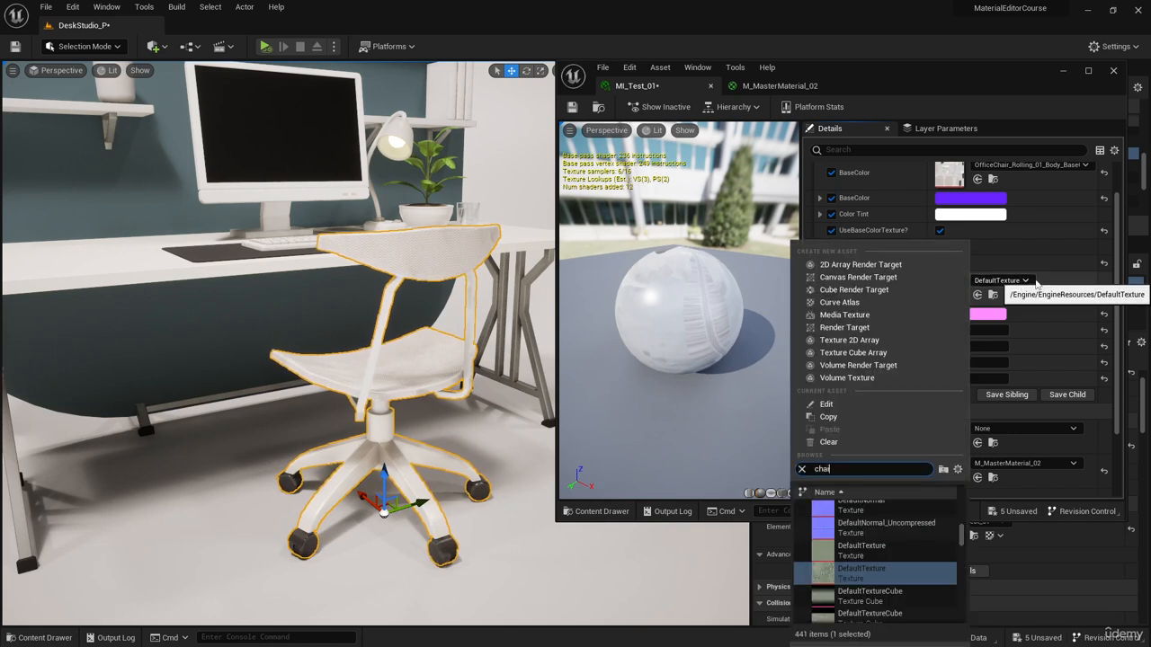
type("r")
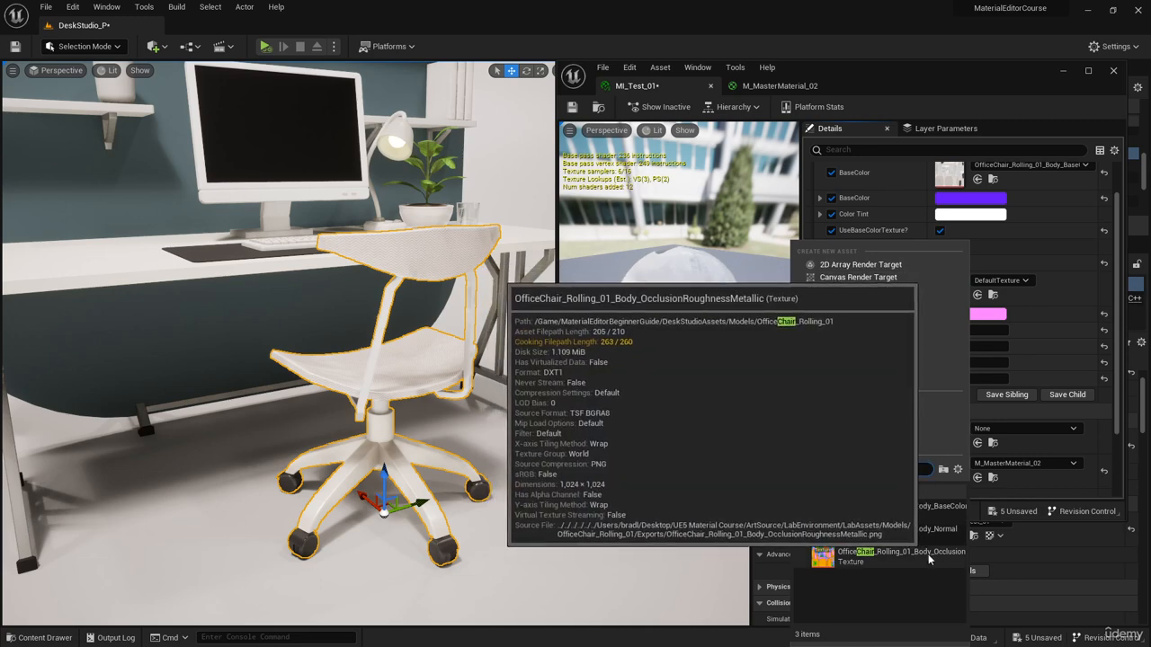
left_click(890, 556)
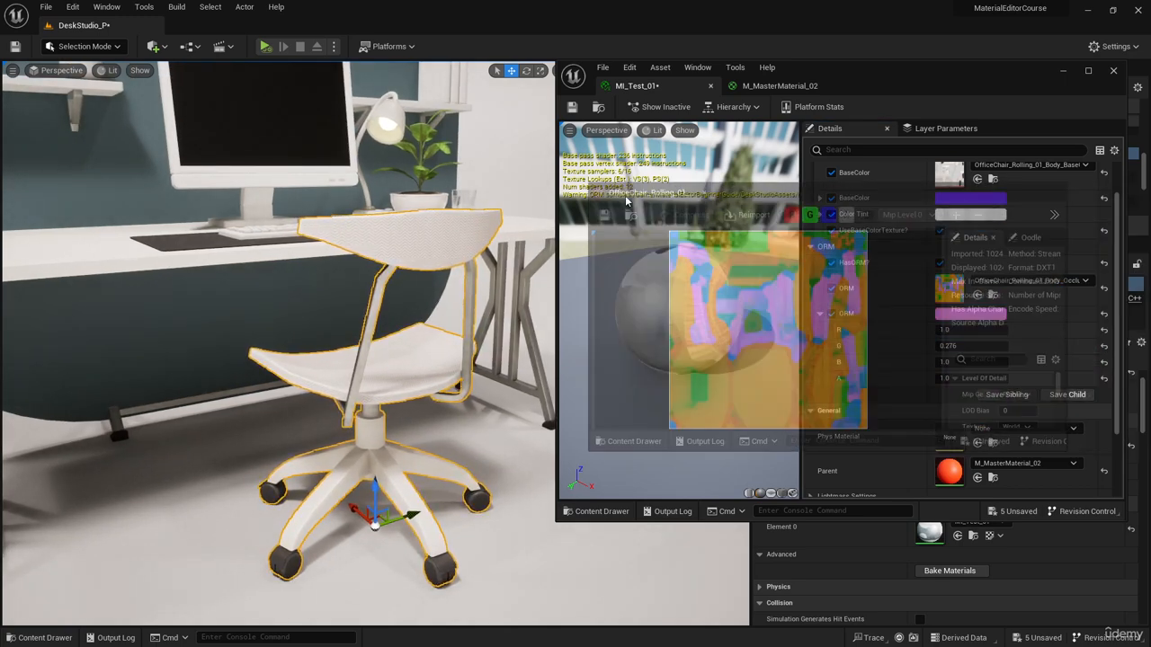
- Examine the chair's ORM texture in its own window, isolating the red channel first and the green channel second
left_click_drag(665, 200, 224, 182)
left_click(374, 200)
left_click(387, 198)
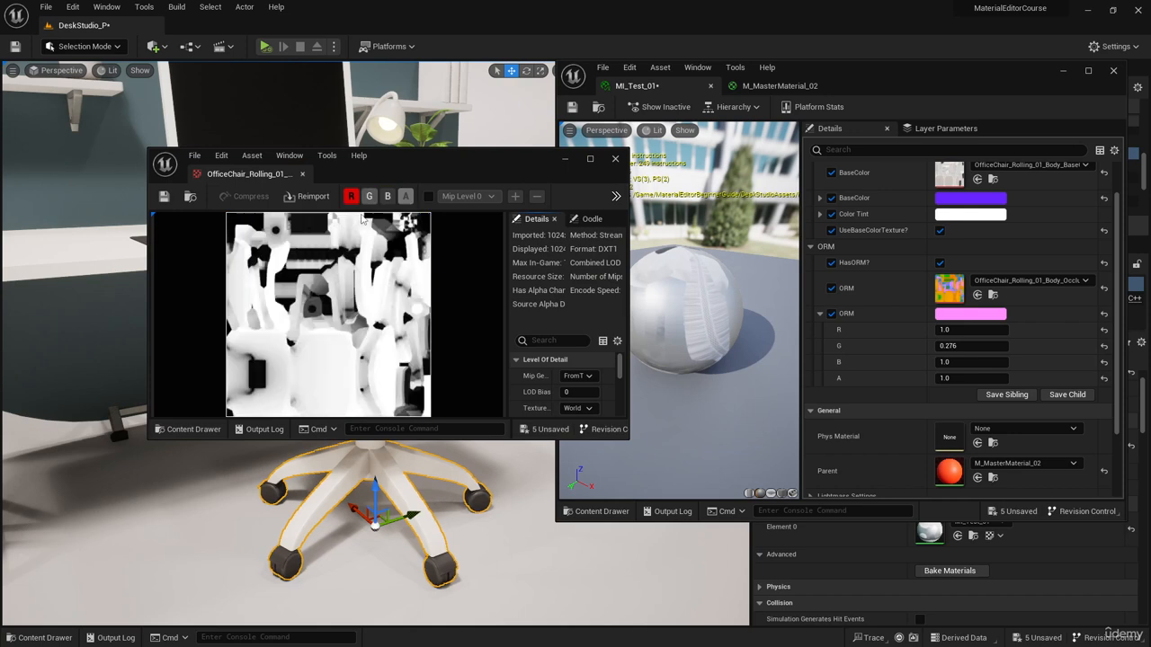
left_click(352, 200)
left_click(370, 199)
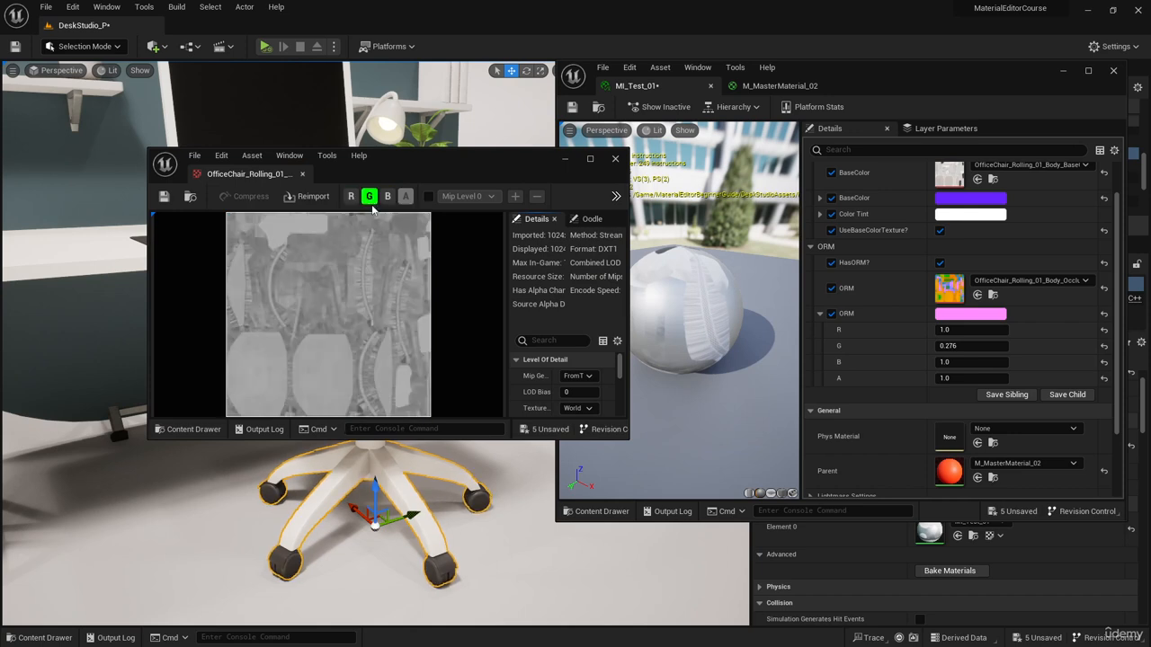
- Isolate the blue channel of the chair's ORM texture to examine it, and close the texture window
left_click(369, 197)
left_click(387, 197)
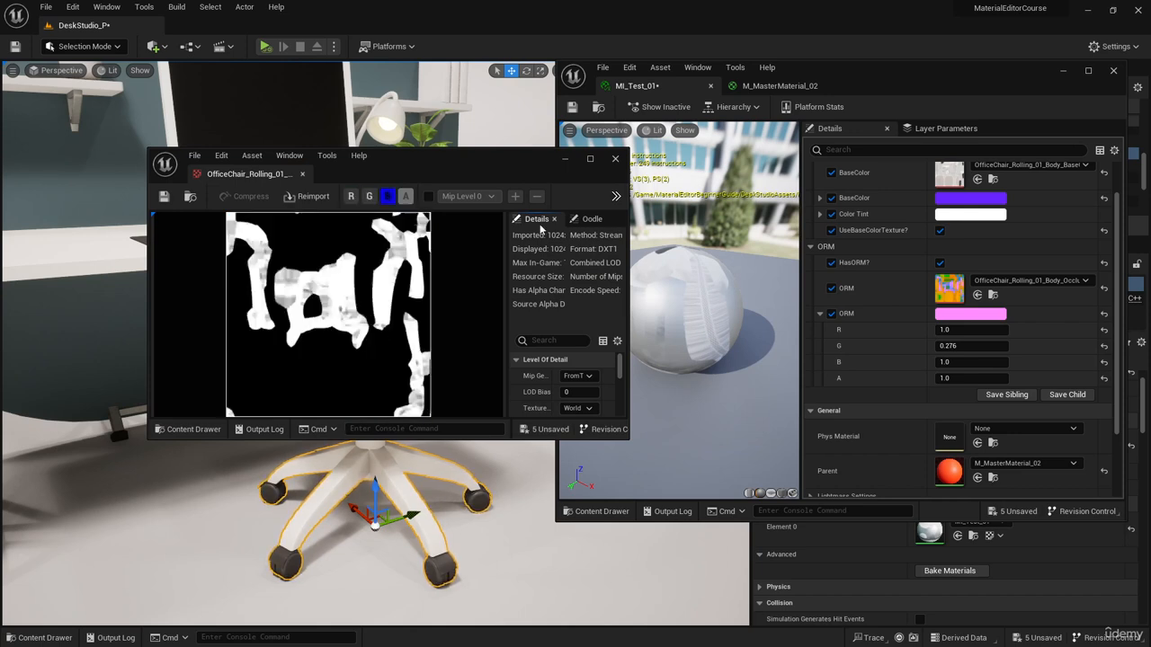
left_click_drag(497, 173, 616, 495)
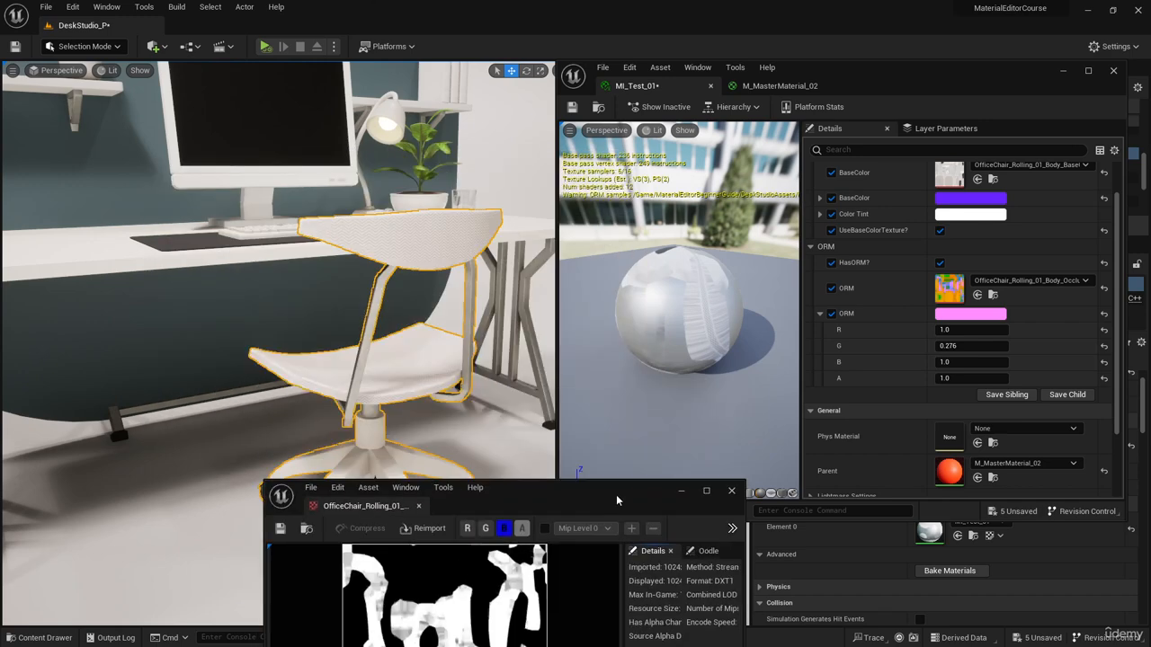
left_click(732, 491)
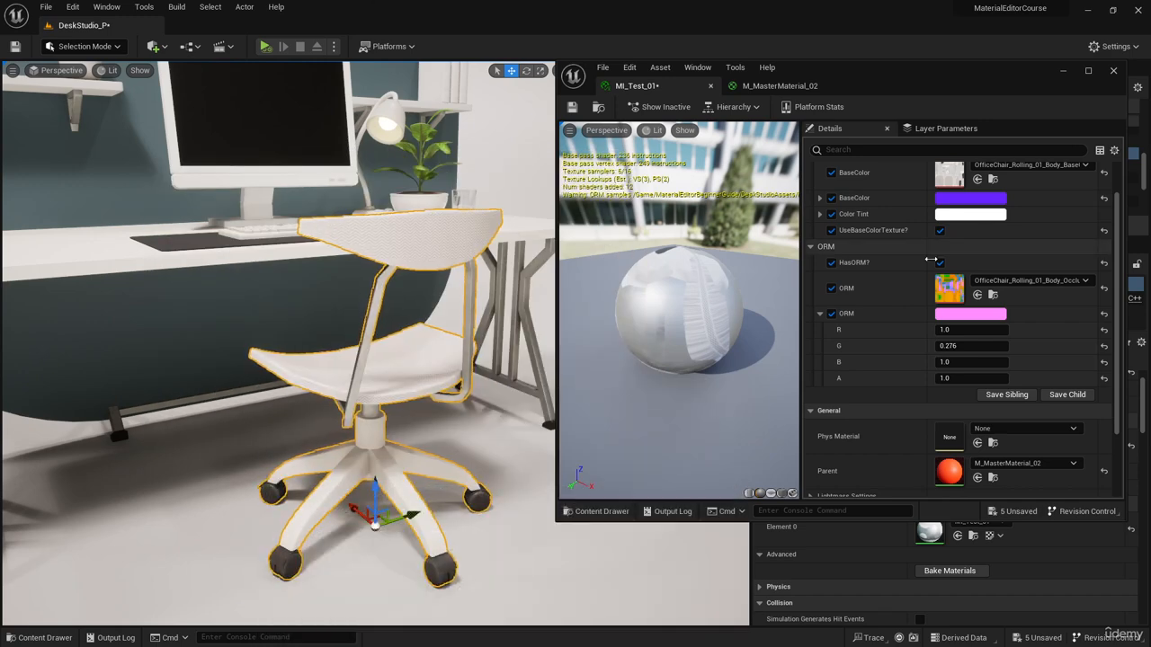
- Disable HasORM? in MI_Test_01 and set the ORM vector's B channel to 0
scroll(894, 277, "down", 2)
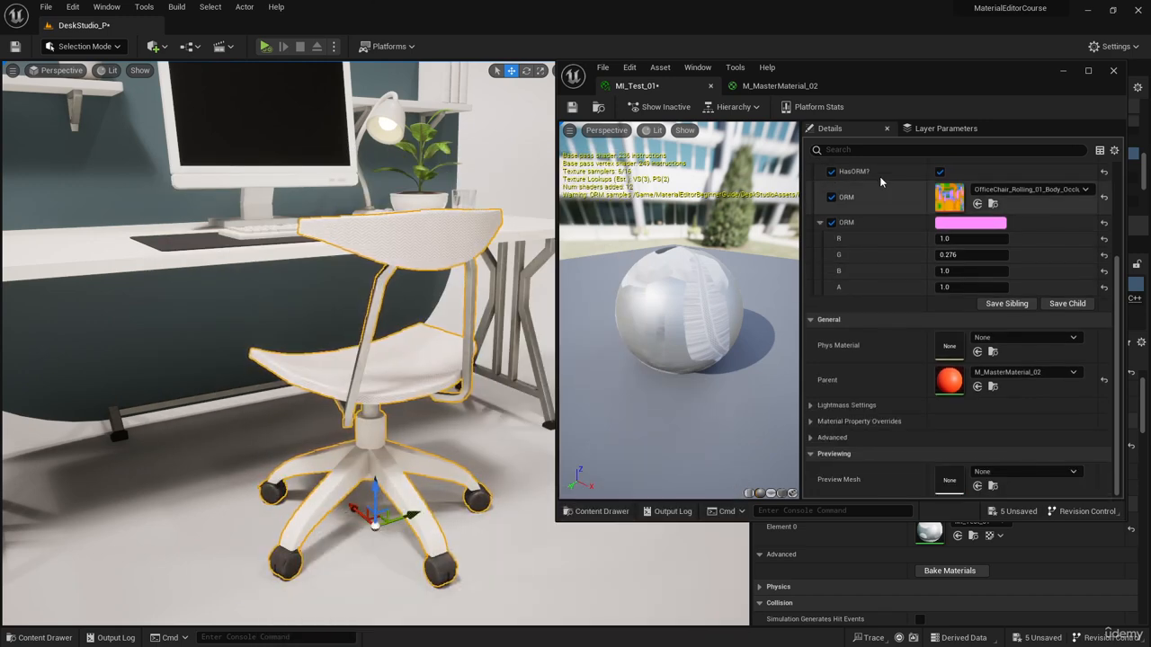
scroll(932, 241, "up", 1)
left_click(939, 229)
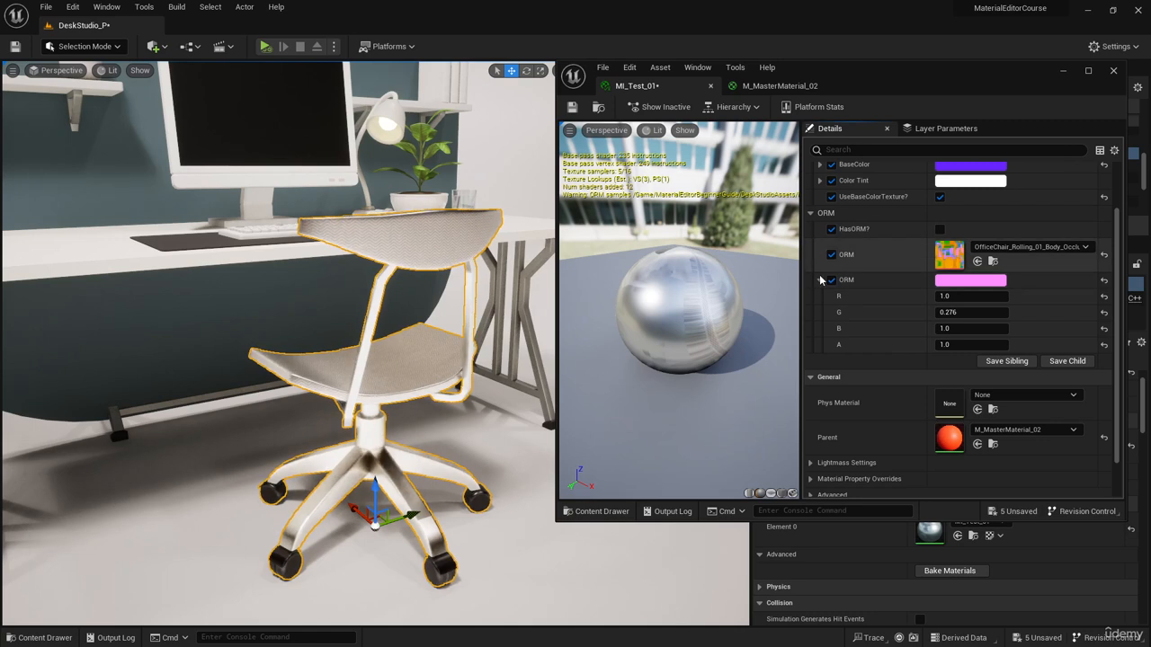
left_click(962, 329)
type("0")
key("Return")
left_click(962, 313)
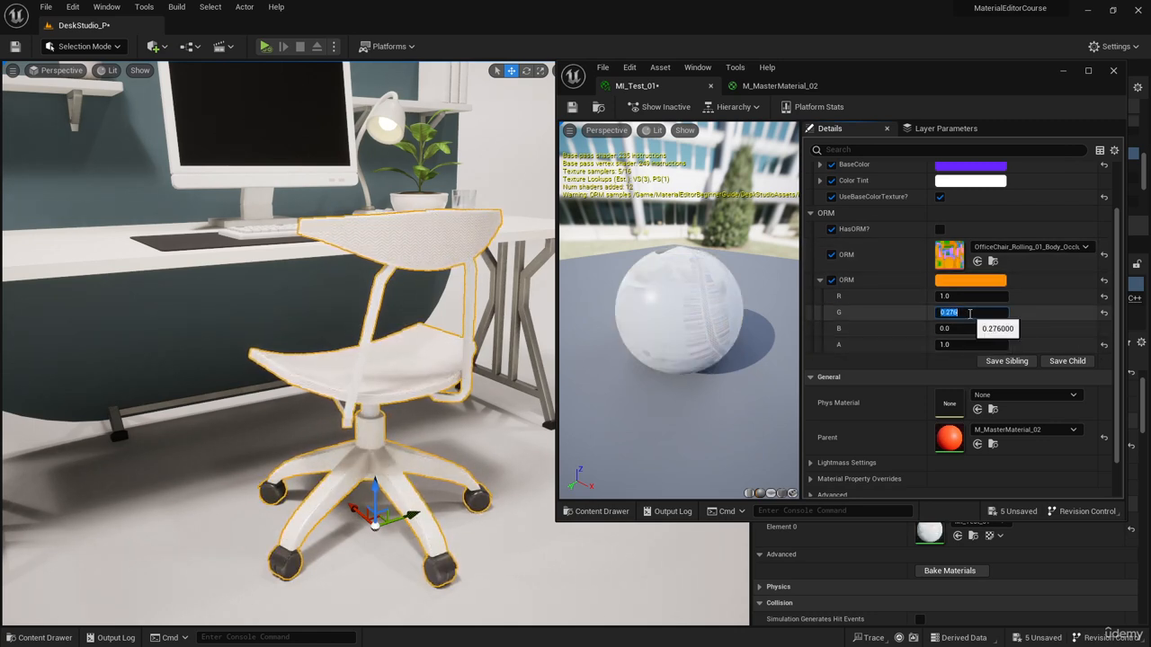
left_click_drag(920, 78, 783, 108)
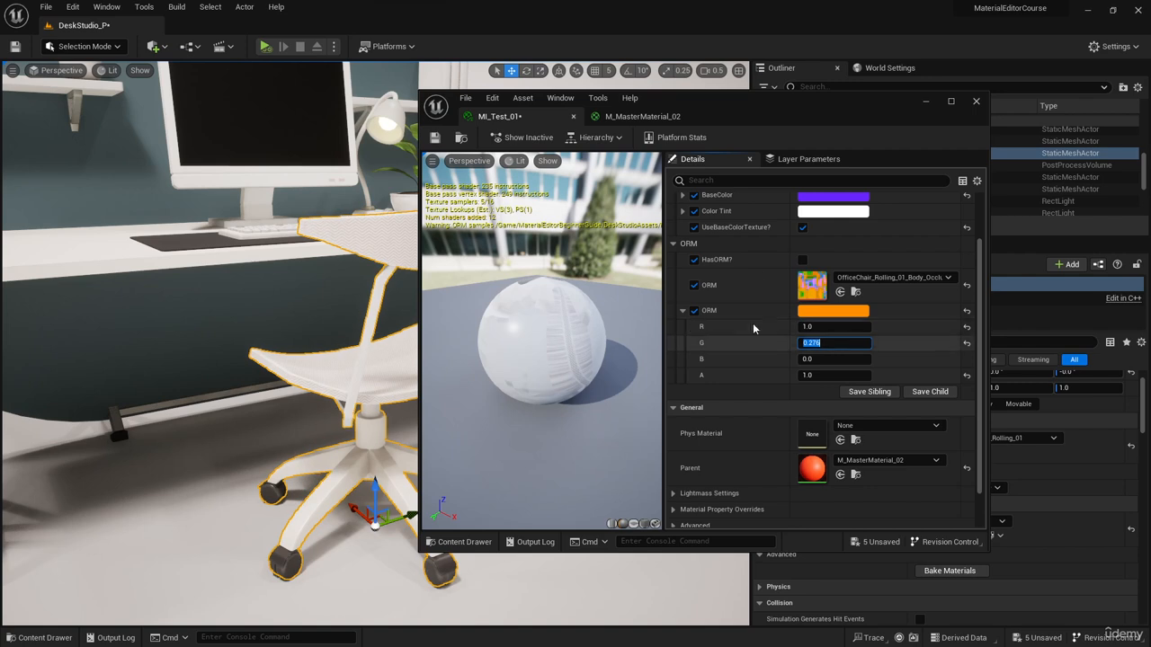